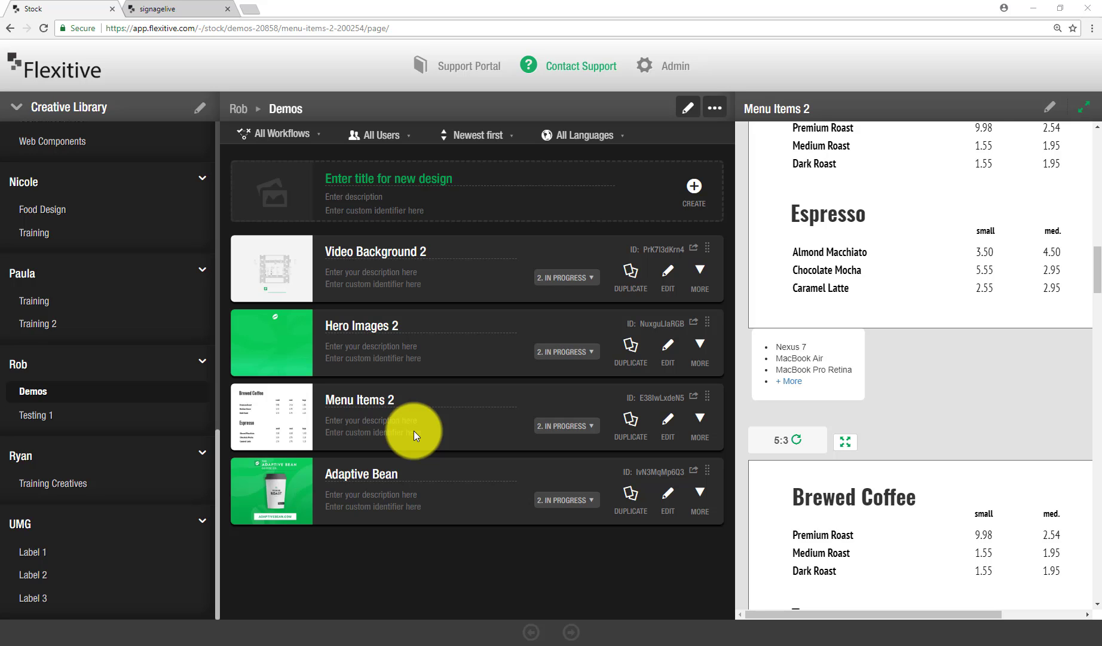
- Browse the Video Background 2 design's aspect-ratio renders, briefly expanded to full width
left_click(291, 276)
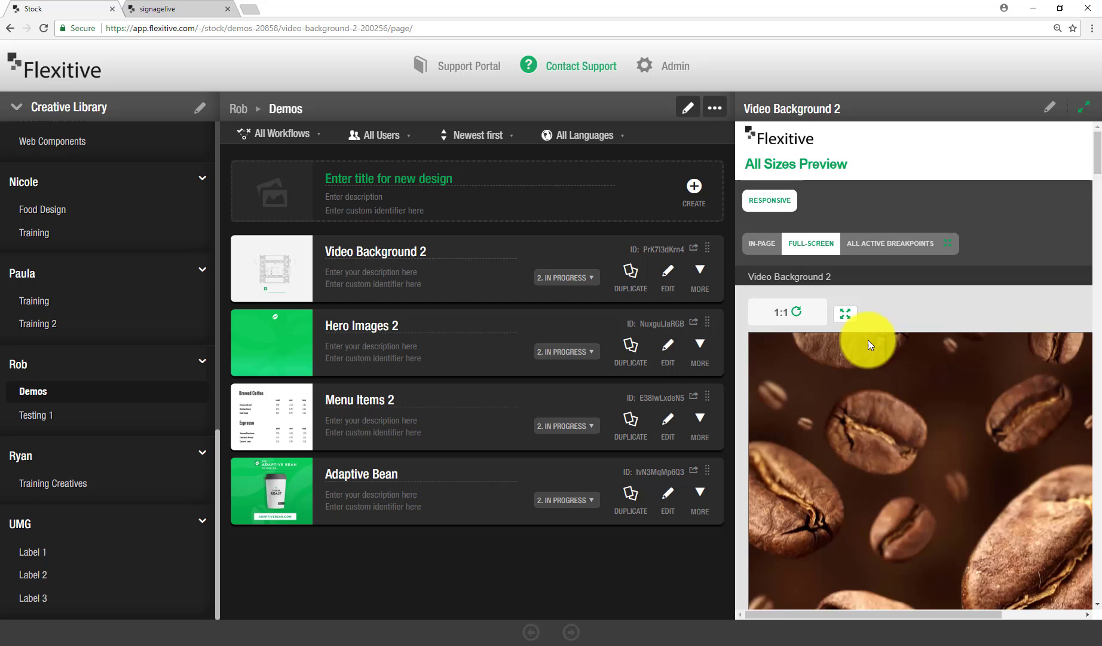
scroll(880, 363, "down", 2)
scroll(882, 362, "down", 1)
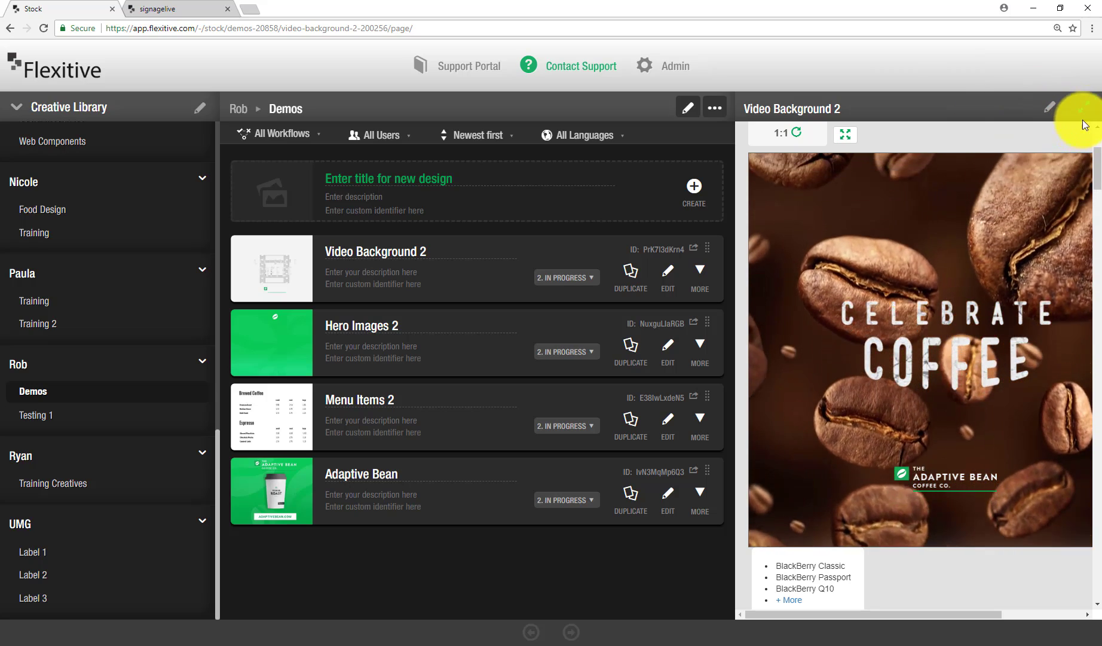
left_click(1082, 115)
scroll(695, 190, "down", 8)
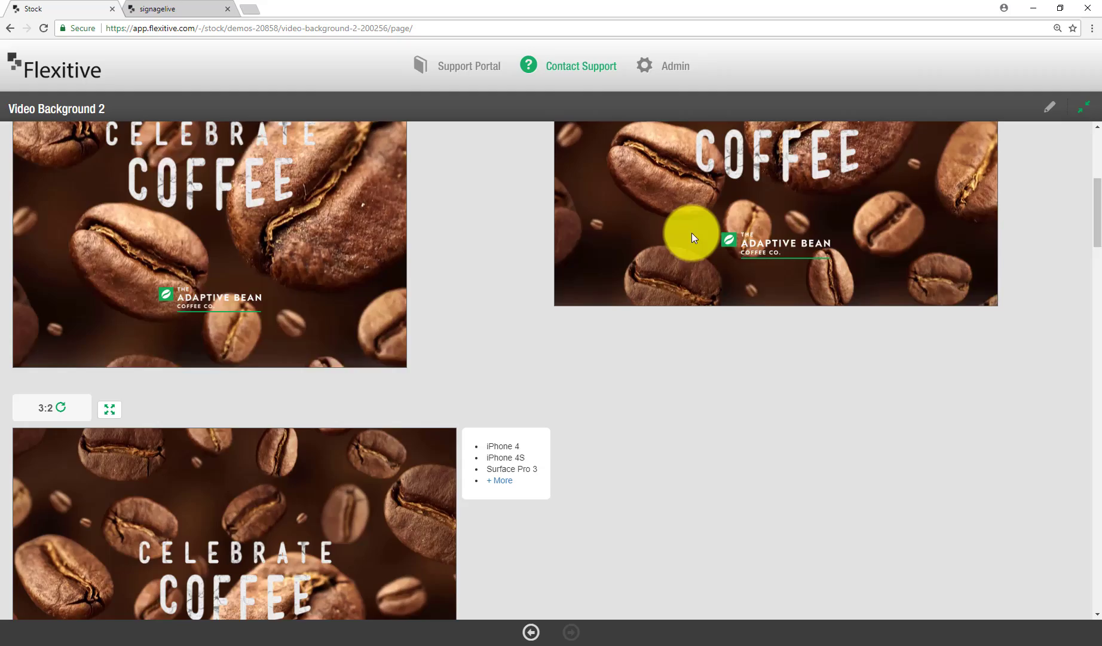
scroll(692, 267, "down", 7)
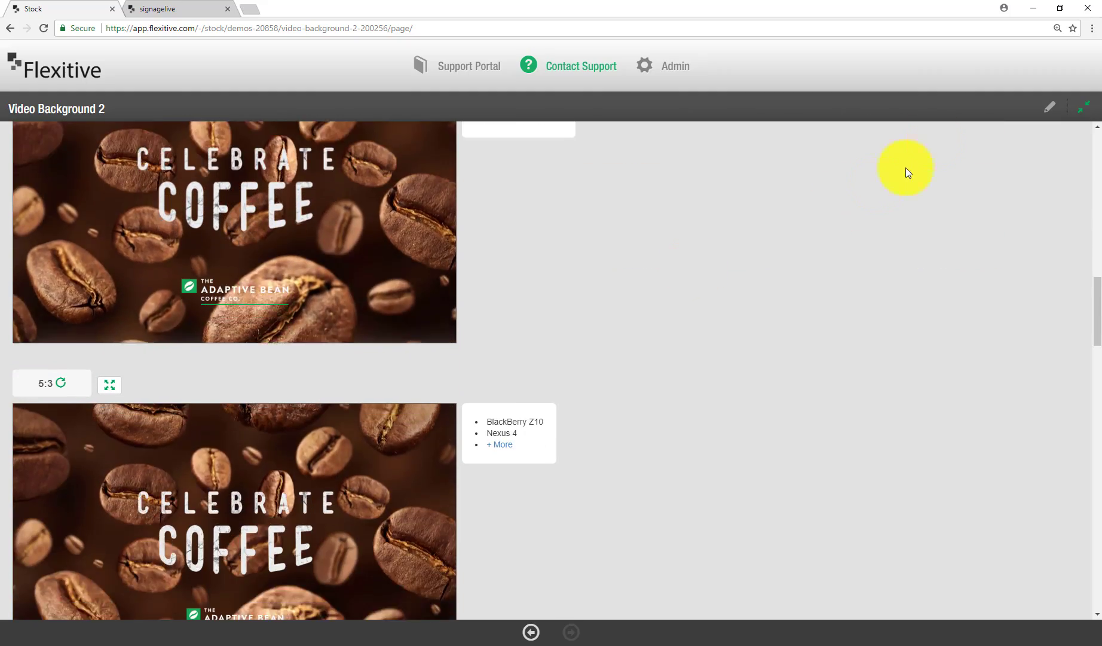
left_click(1048, 112)
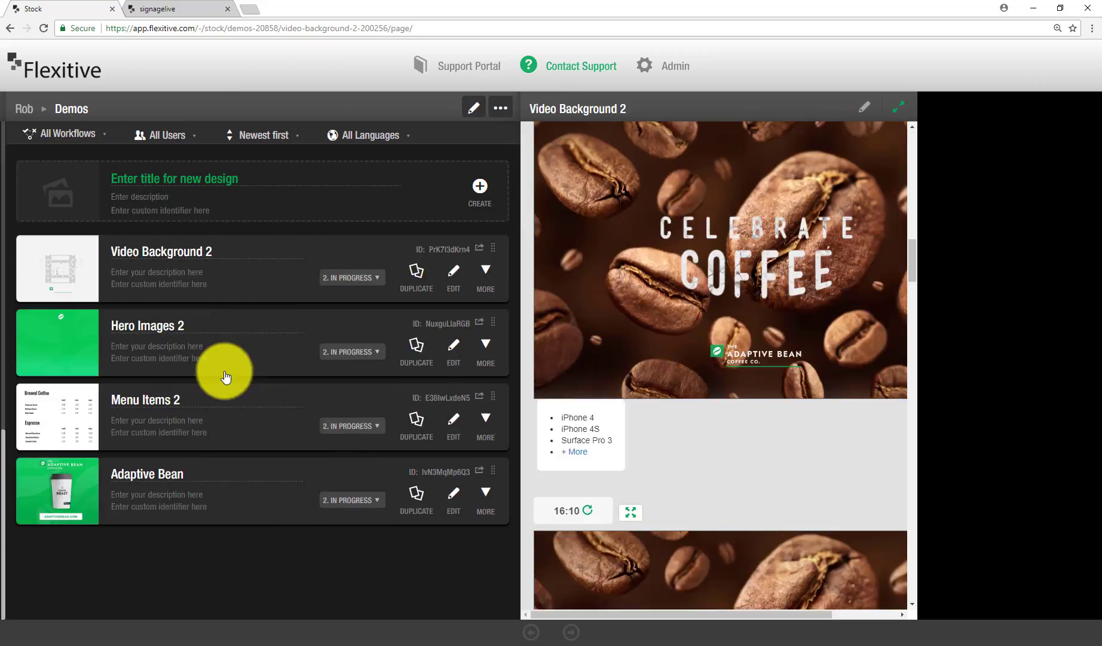
- Preview the Hero Images 2 design's green renders at its different sizes
left_click(285, 348)
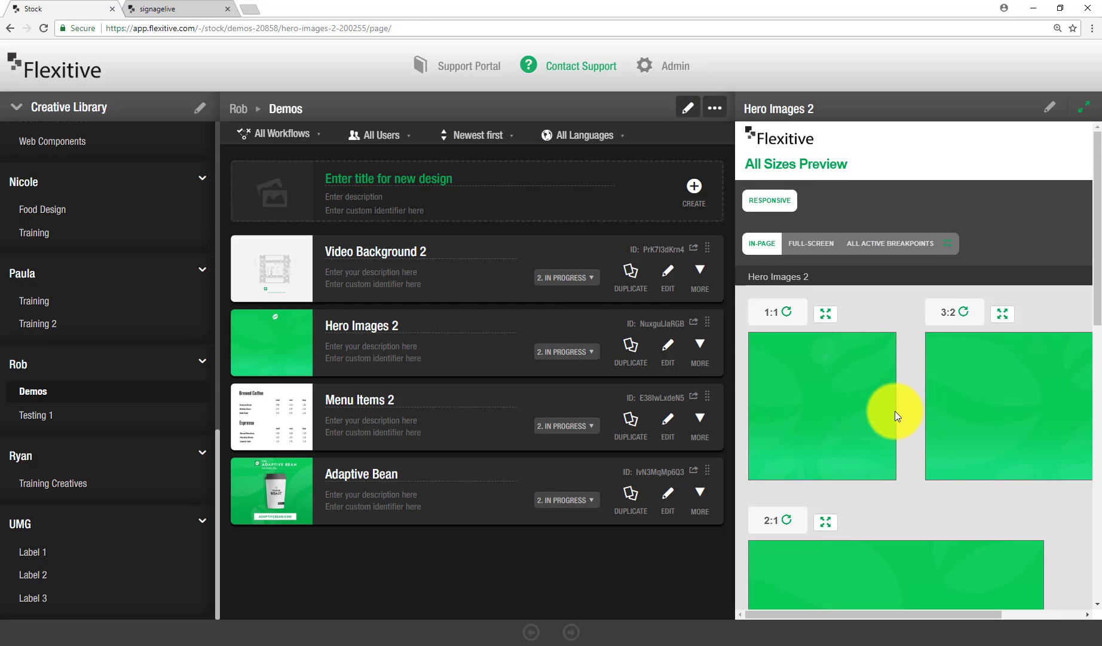
scroll(895, 411, "down", 1)
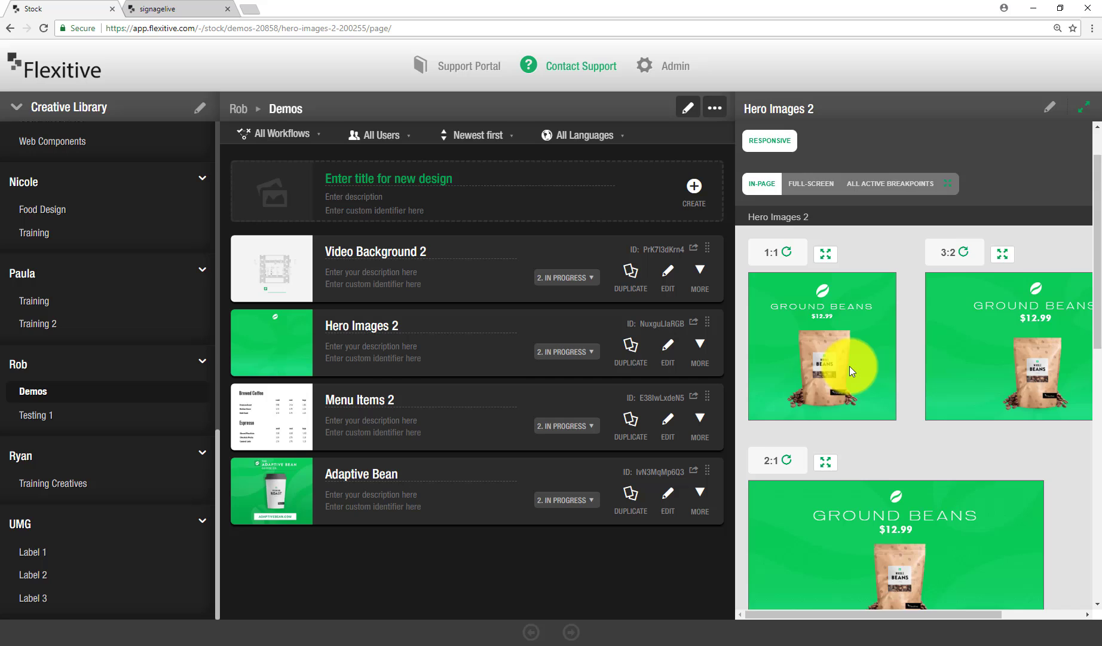
scroll(849, 366, "down", 1)
- View Menu Items 2 full-width across its 4:3, 3:2, 16:10 and 5:3 sizes
left_click(257, 410)
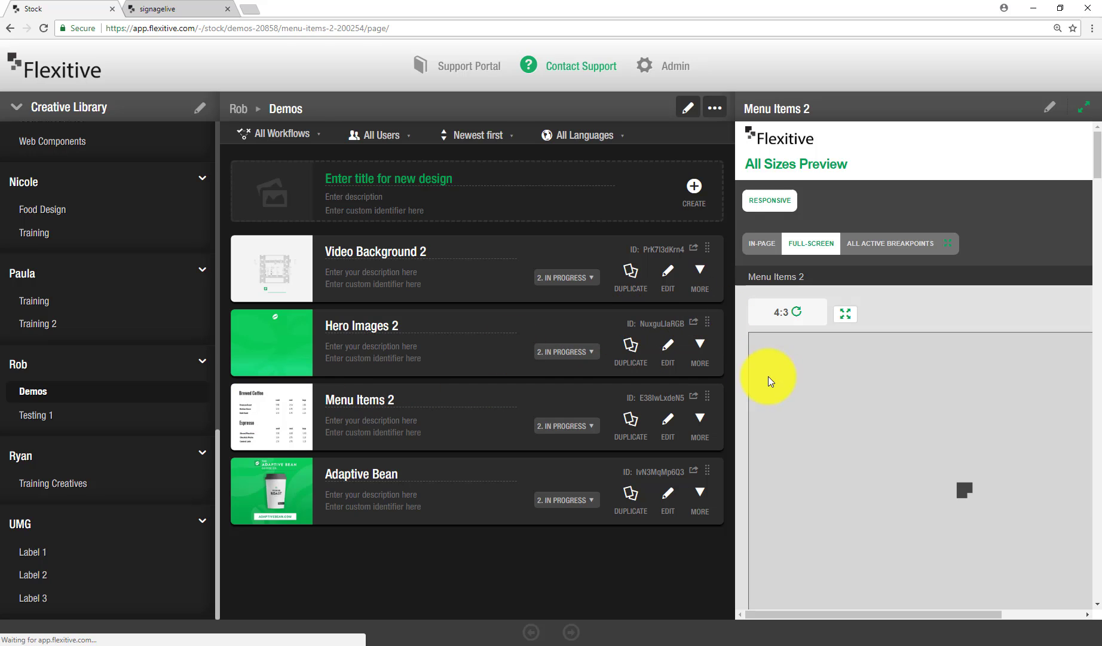
scroll(835, 391, "down", 3)
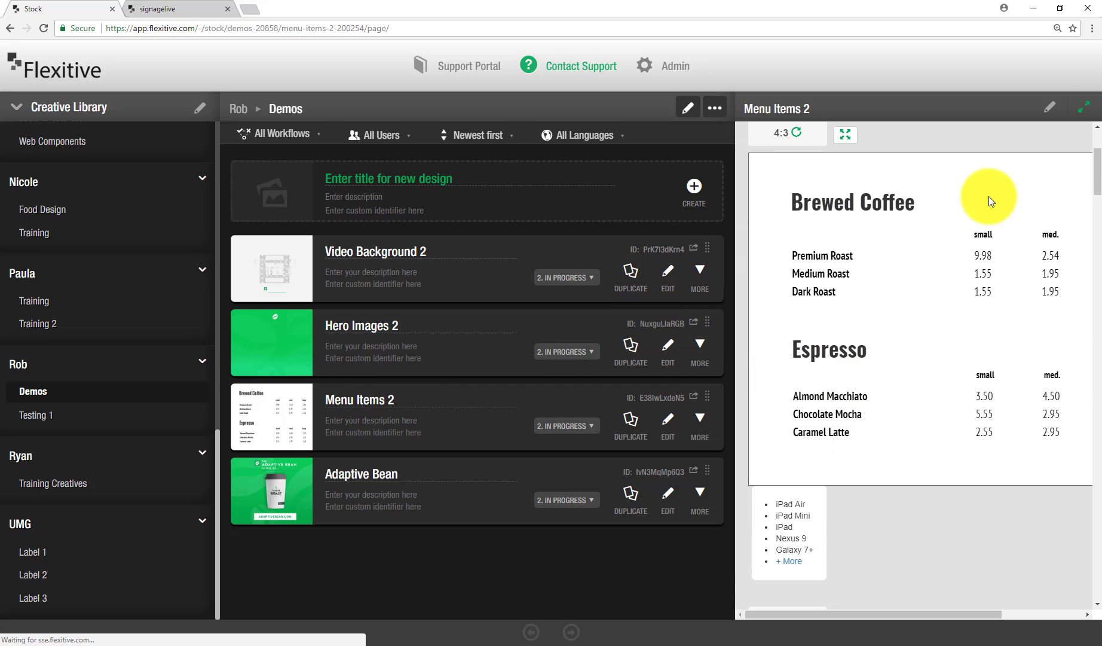
left_click(1081, 109)
scroll(679, 262, "down", 5)
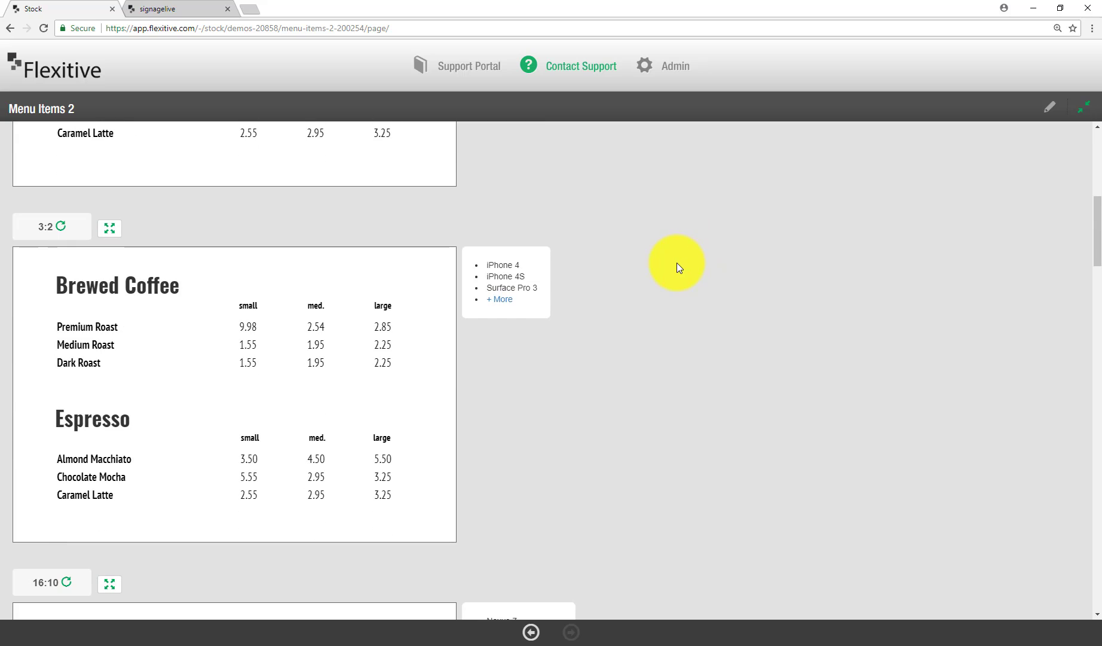
scroll(628, 299, "down", 2)
scroll(616, 312, "down", 3)
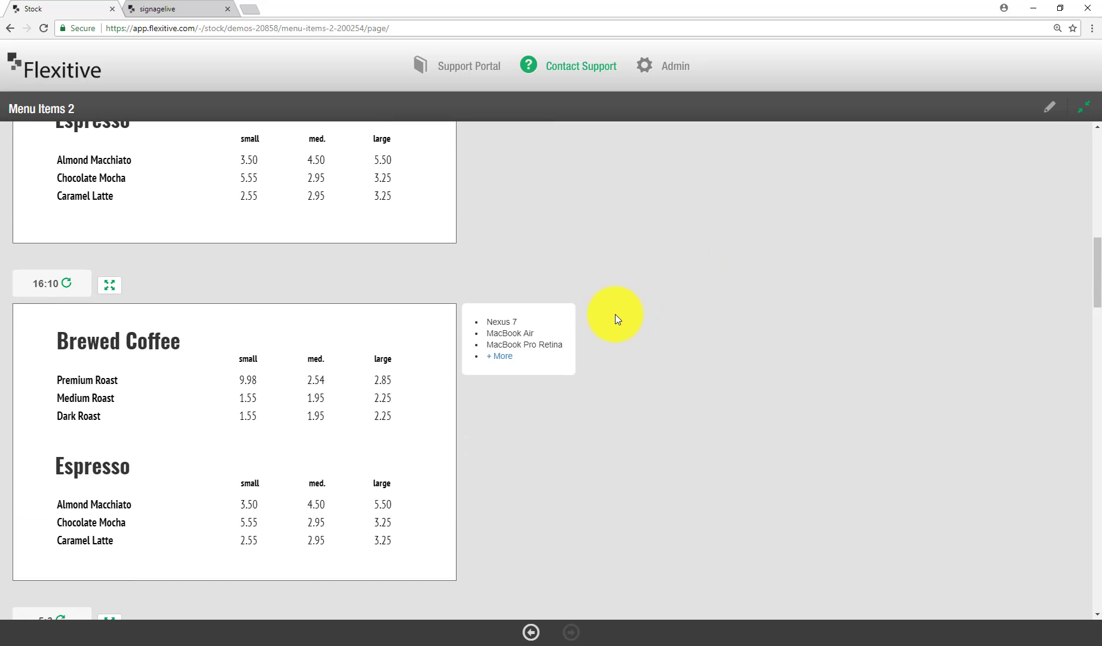
scroll(616, 314, "down", 2)
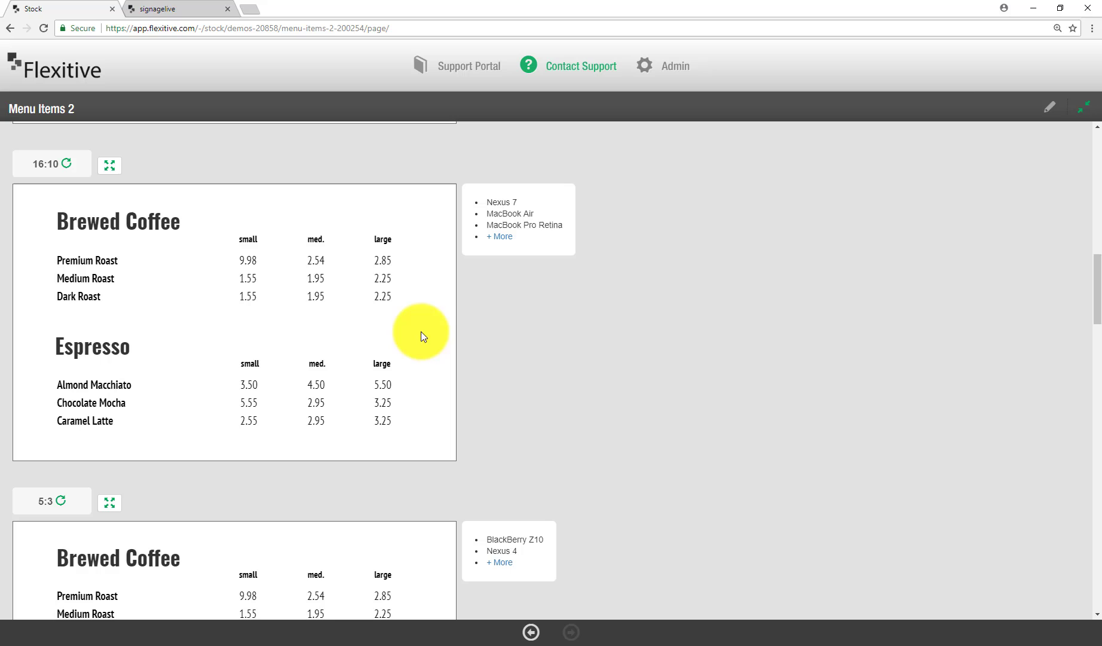
- Create a new blank-canvas design titled 'Adaptive Bean - Menu Board'
left_click(1083, 108)
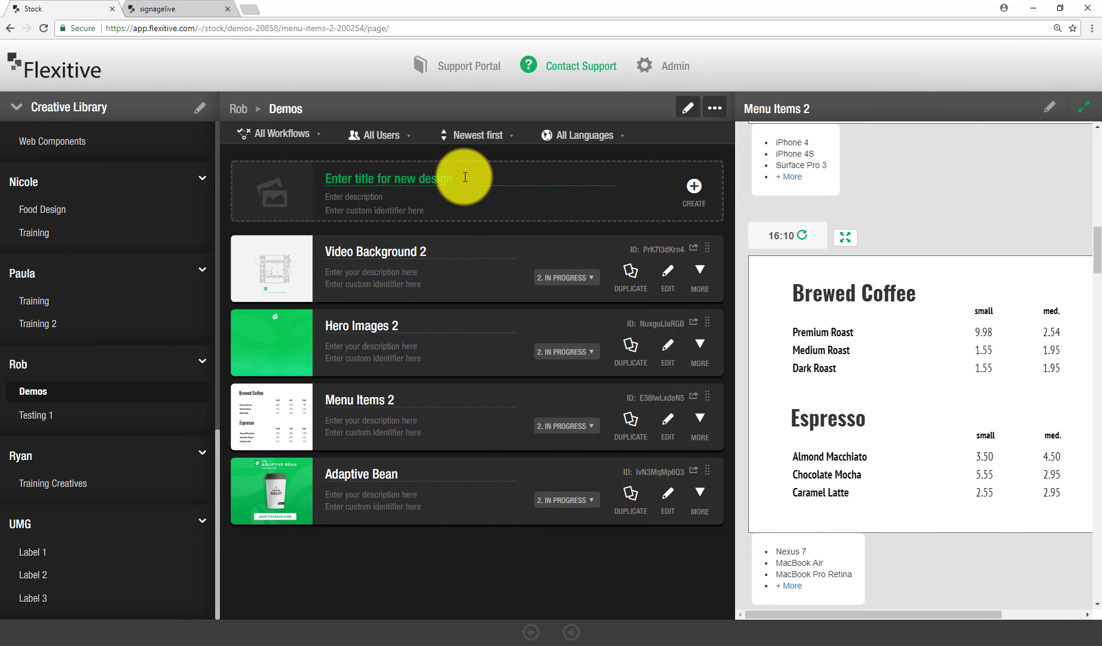
left_click(465, 177)
type("Adaptive Bean - Menu Board")
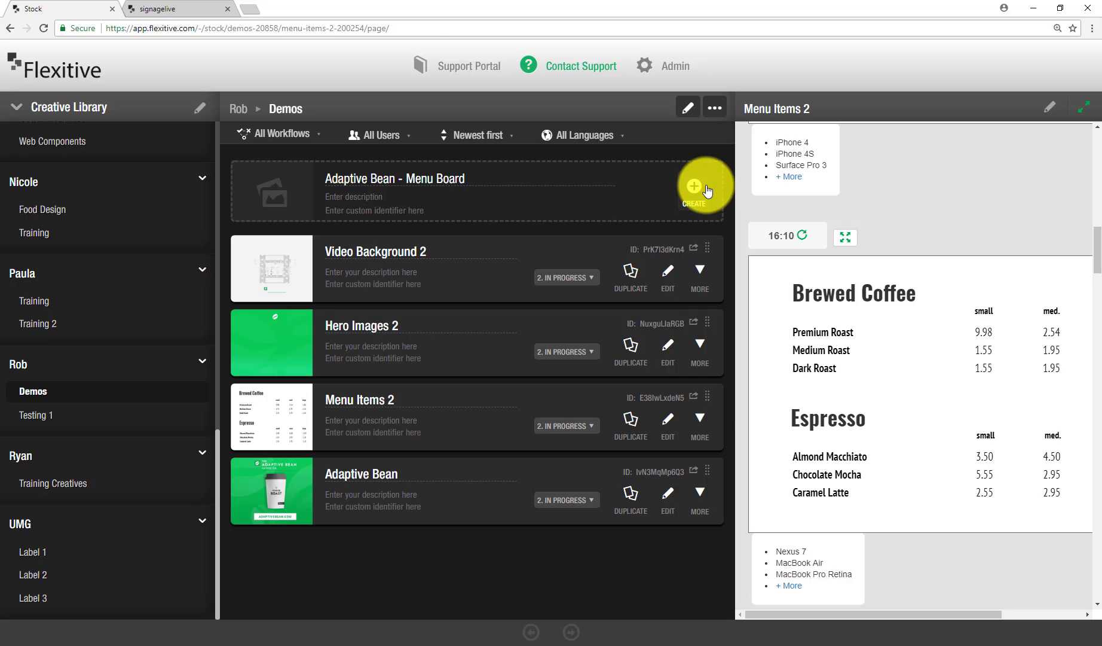
left_click(706, 189)
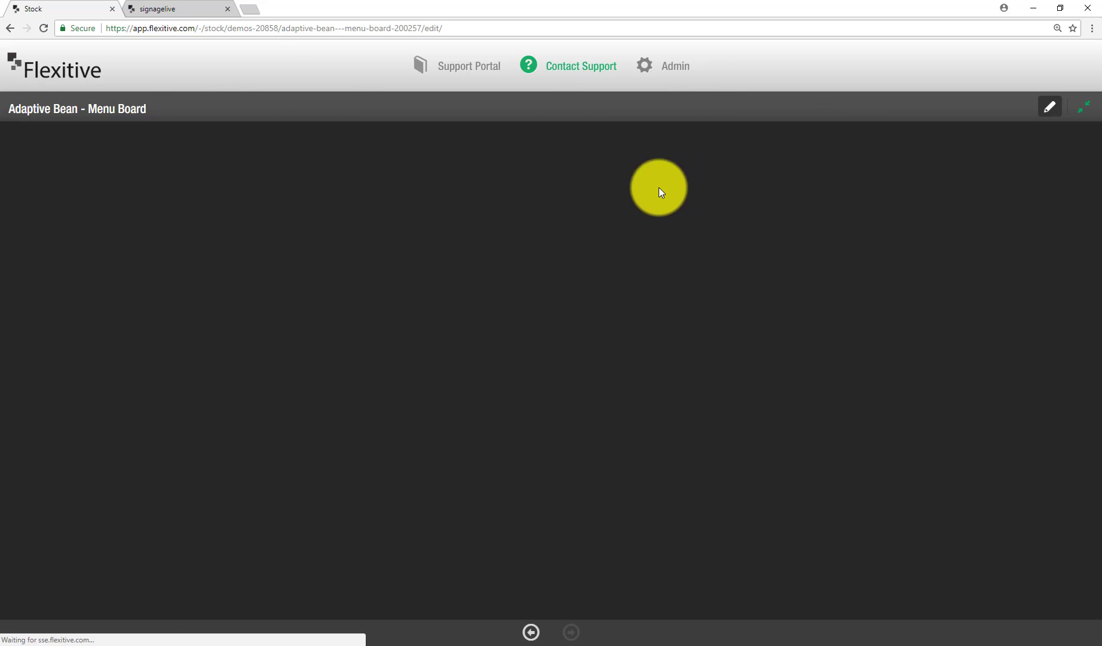
scroll(320, 246, "down", 10)
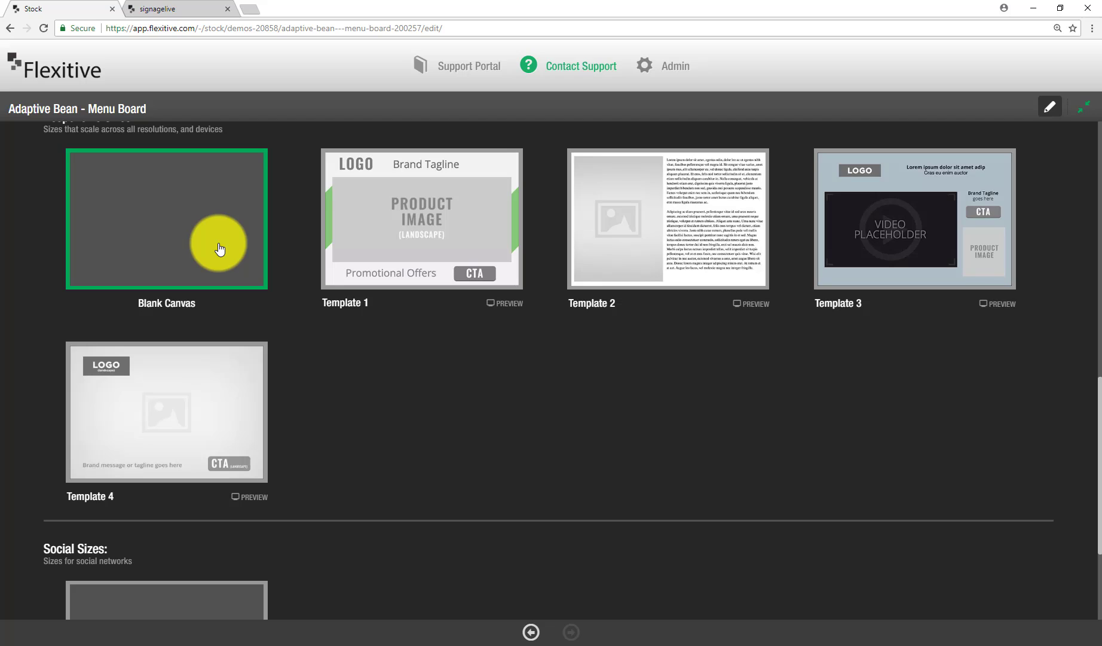
left_click(220, 249)
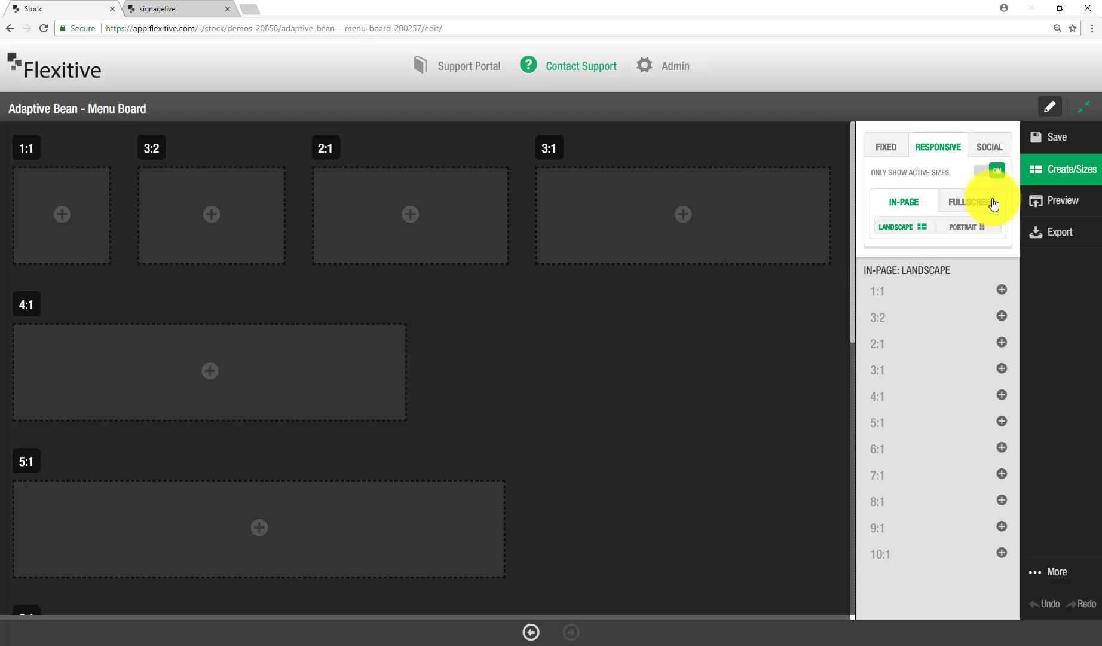
- Switch to fullscreen sizes and open the 16:9 landscape size in the editor
left_click(990, 202)
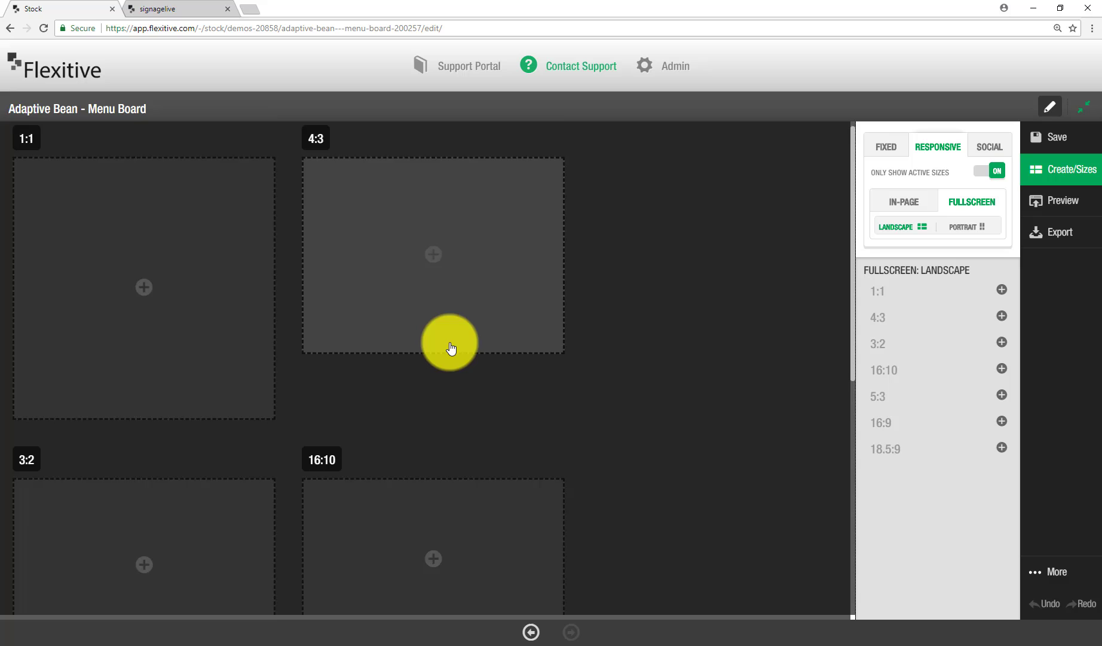
scroll(448, 350, "down", 9)
left_click(441, 366)
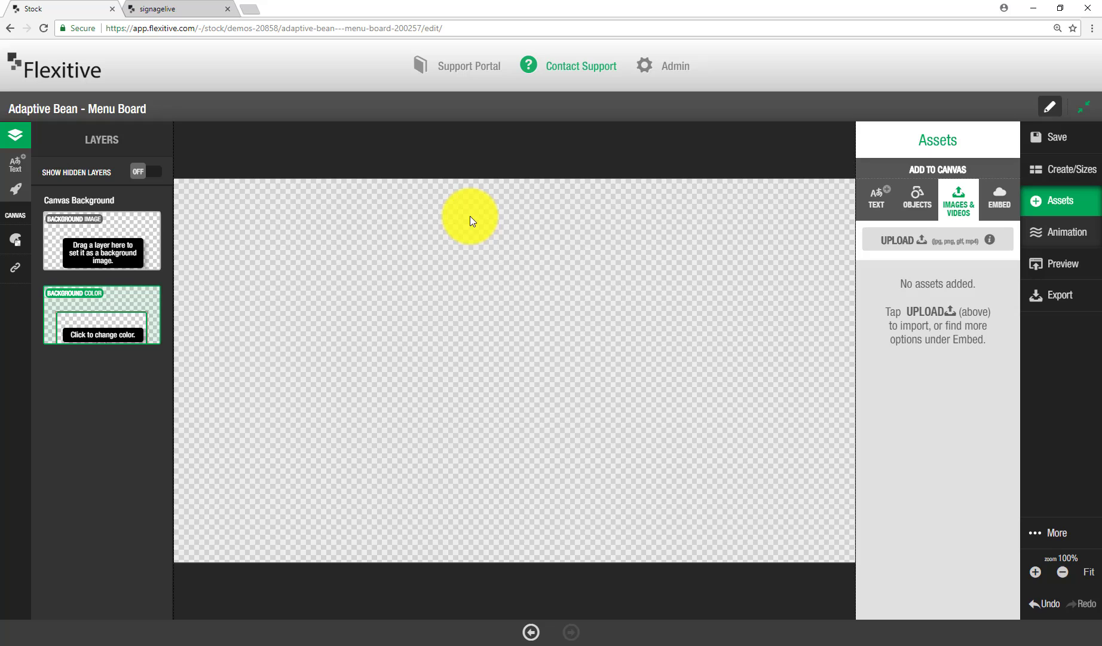
- Set the 16:9 canvas background colour to white
left_click(77, 333)
left_click_drag(211, 406, 148, 344)
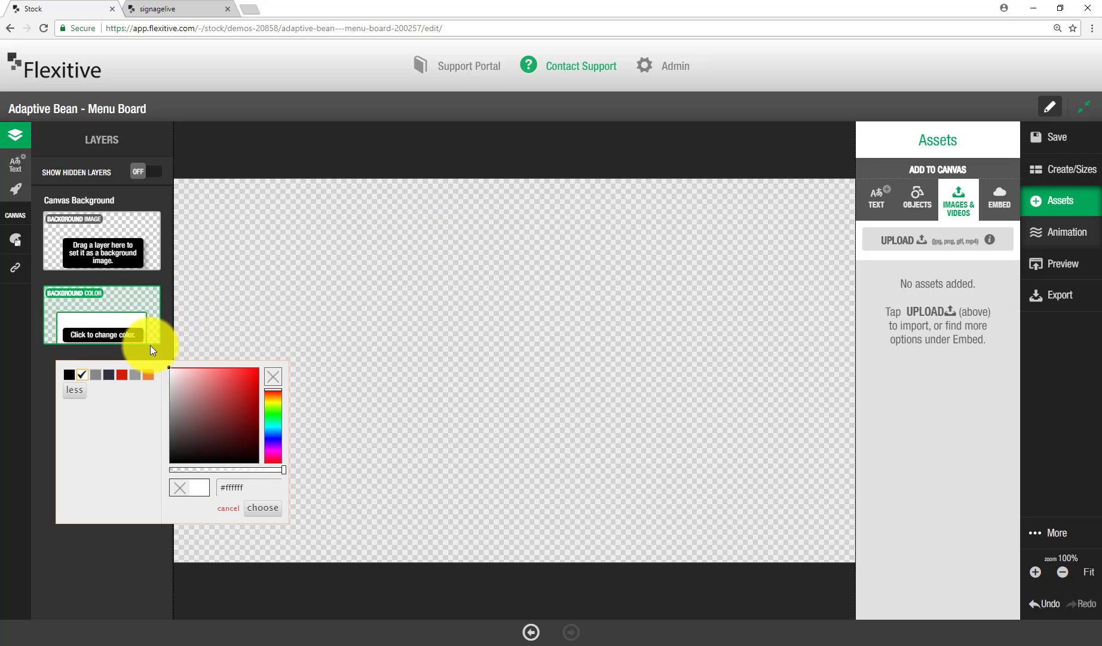
left_click(258, 507)
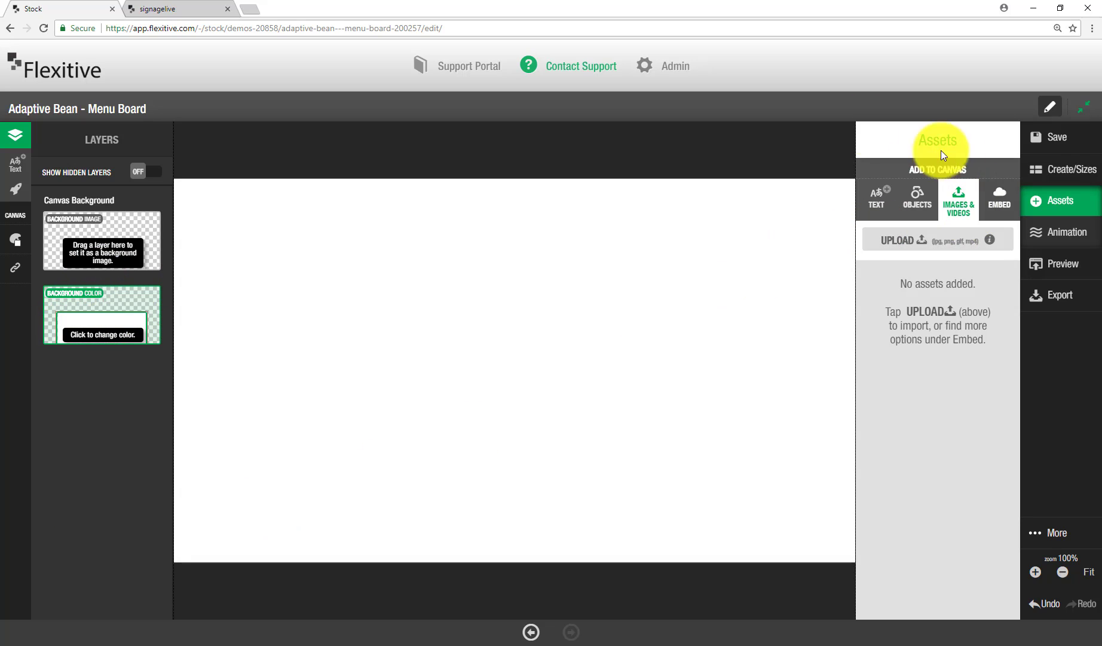
- Choose embedding by Flexitive page ID and focus the 'Paste Page ID Here' field
left_click(997, 204)
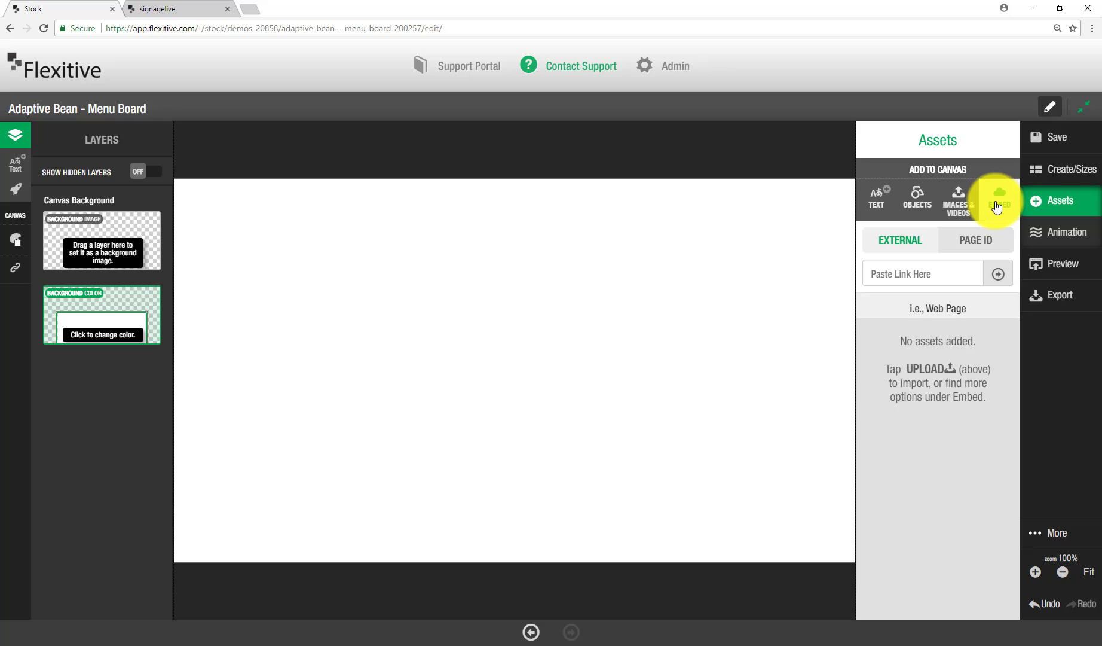
left_click(995, 244)
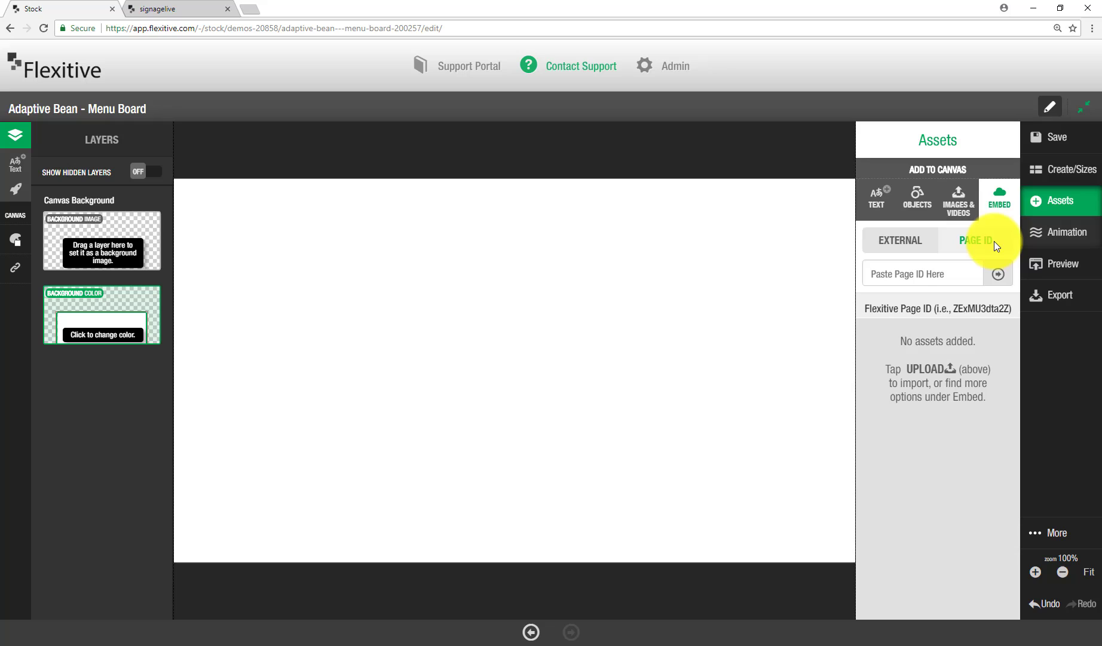
left_click(895, 279)
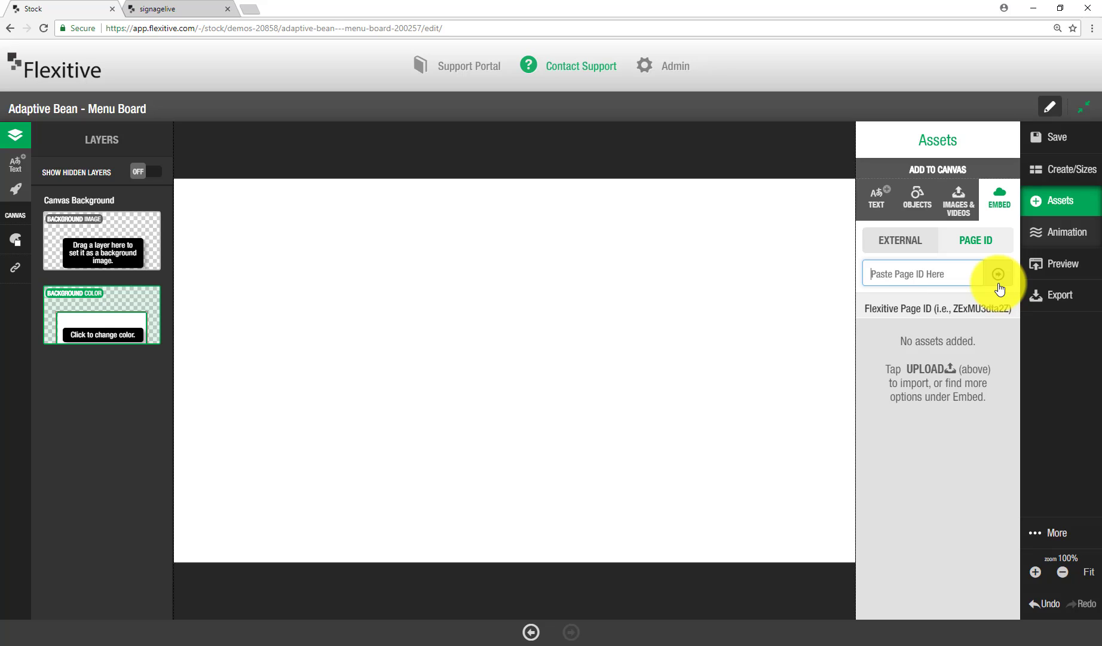
- Import the Menu Items 2 page as an embedded asset using its page ID
left_click(1082, 113)
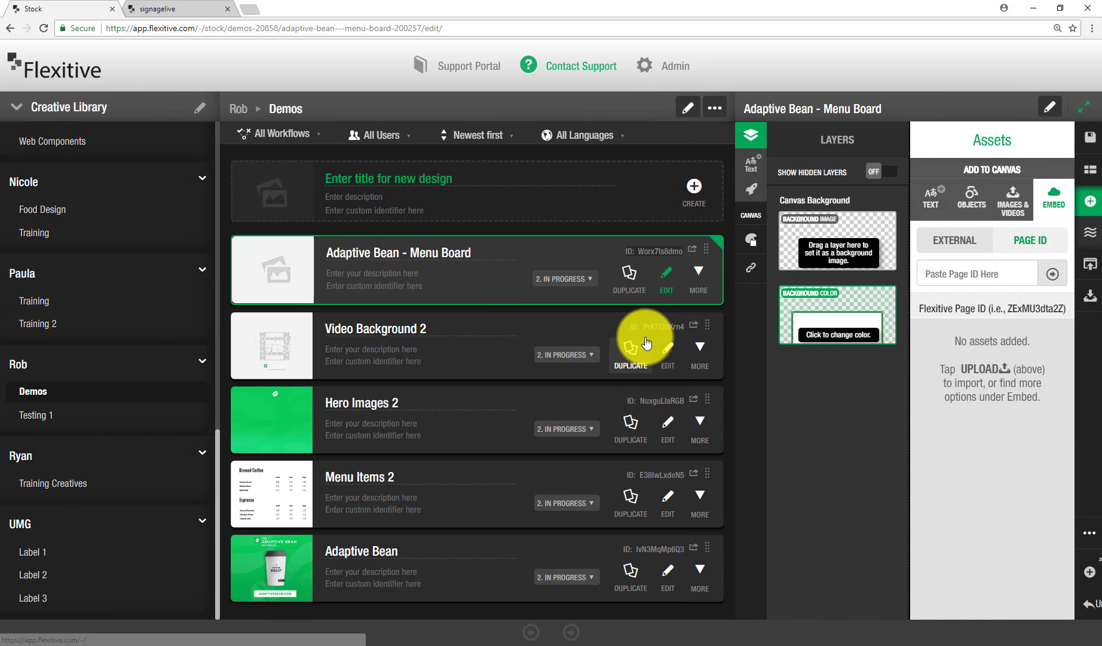
left_click(662, 478)
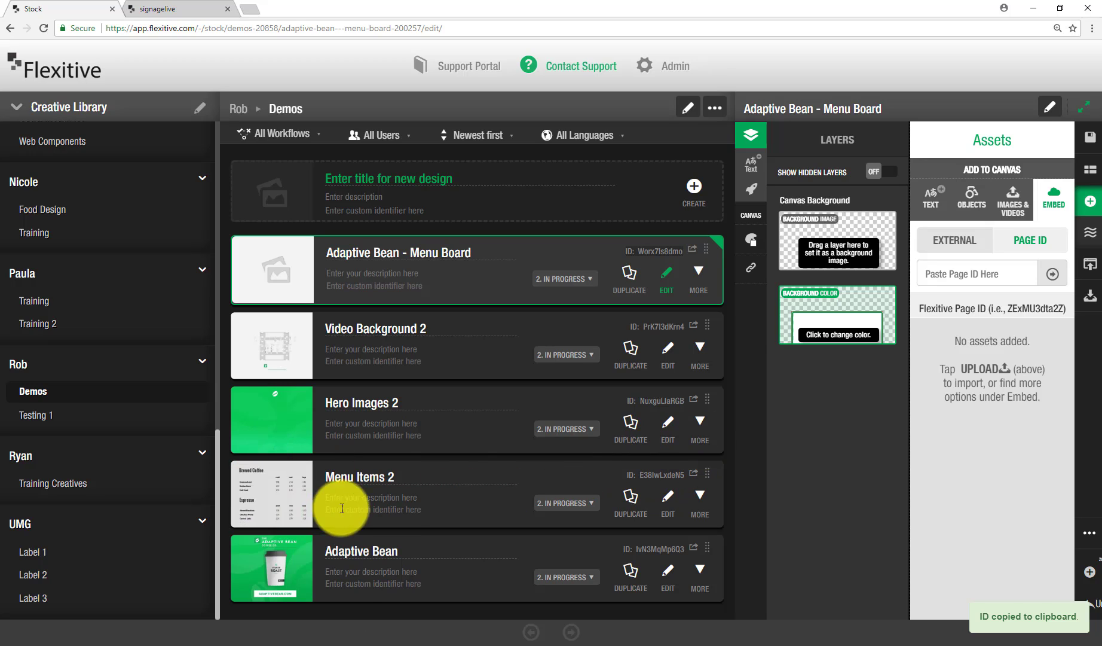
left_click(955, 266)
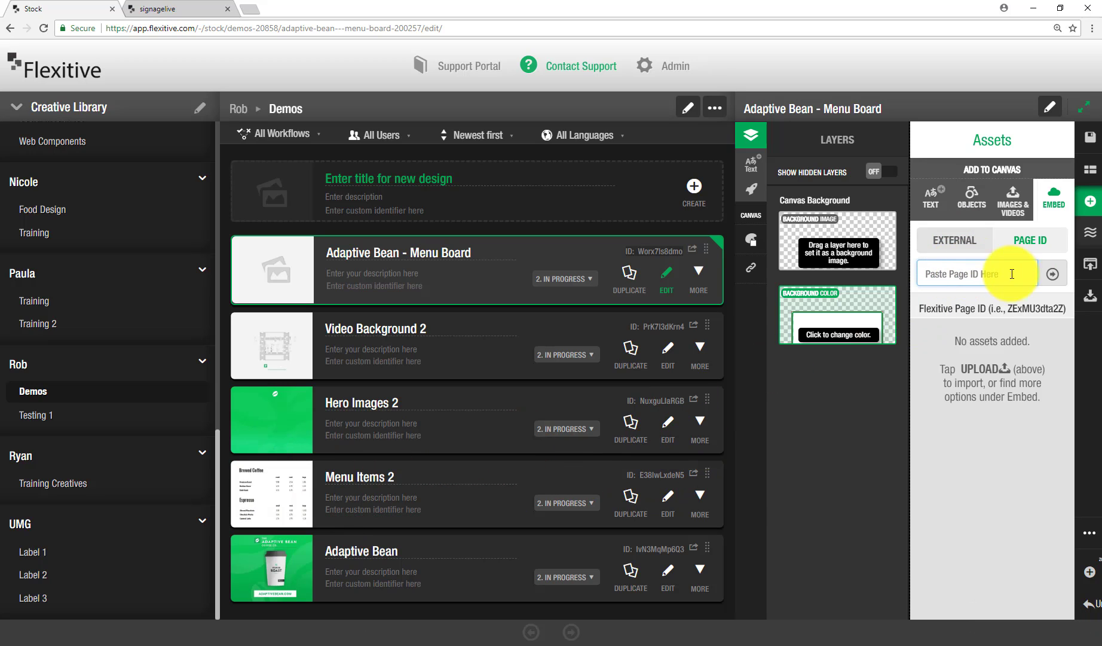
key("ctrl+v")
left_click(1052, 274)
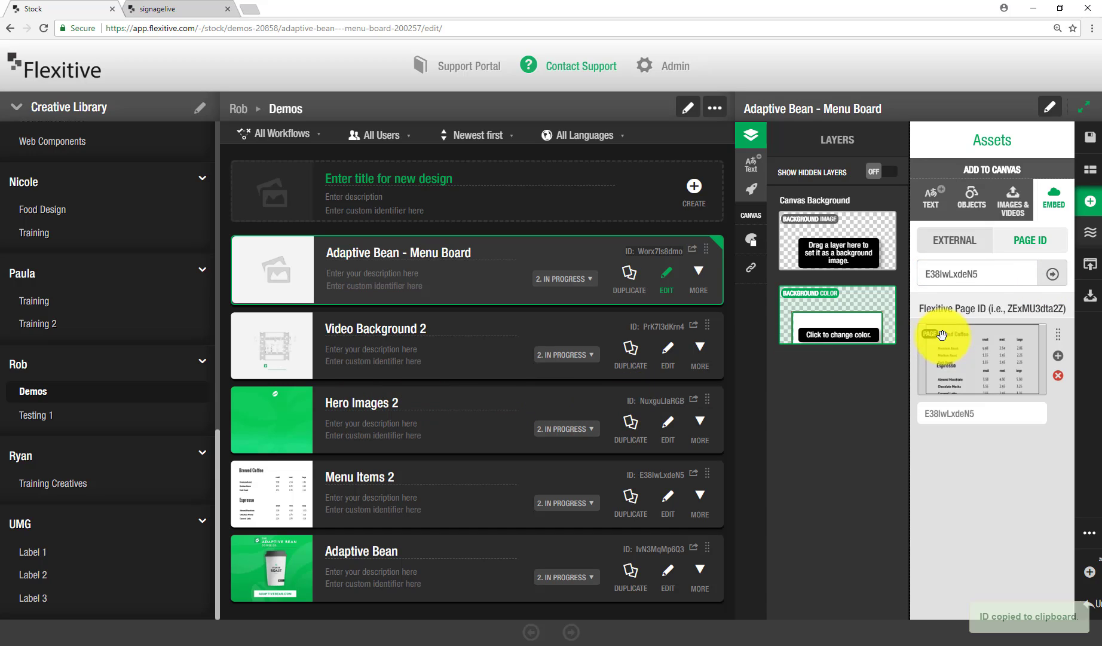
- Import the Hero Images 2 and Video Background 2 pages by their page IDs
left_click(942, 335)
left_click(979, 276)
double_click(979, 276)
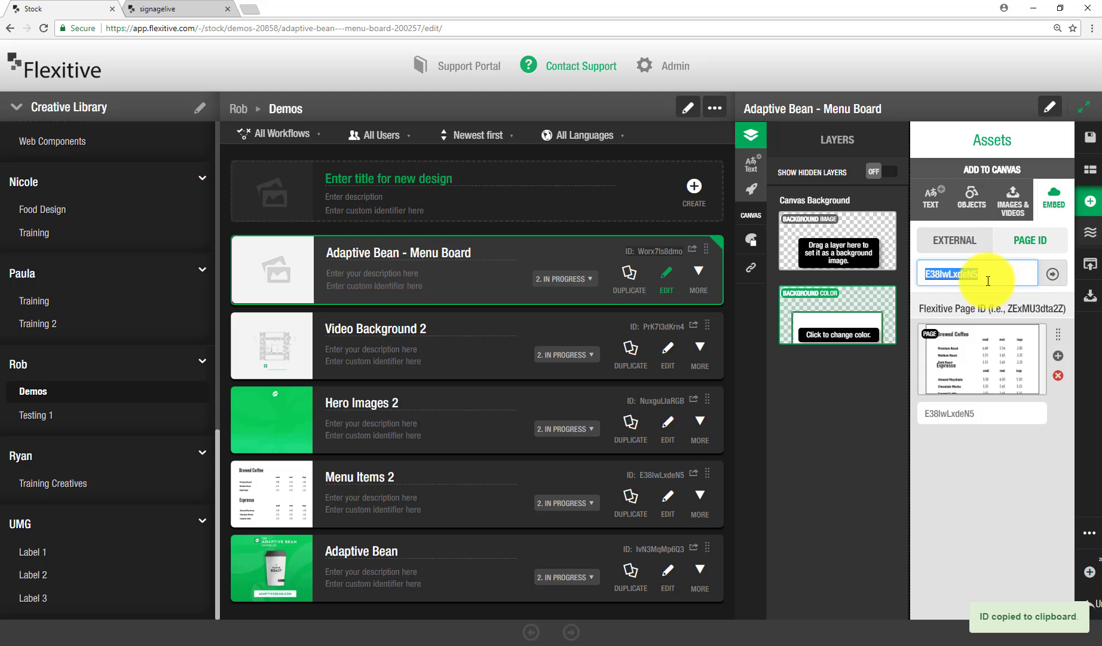
key("ctrl+v")
left_click(1051, 276)
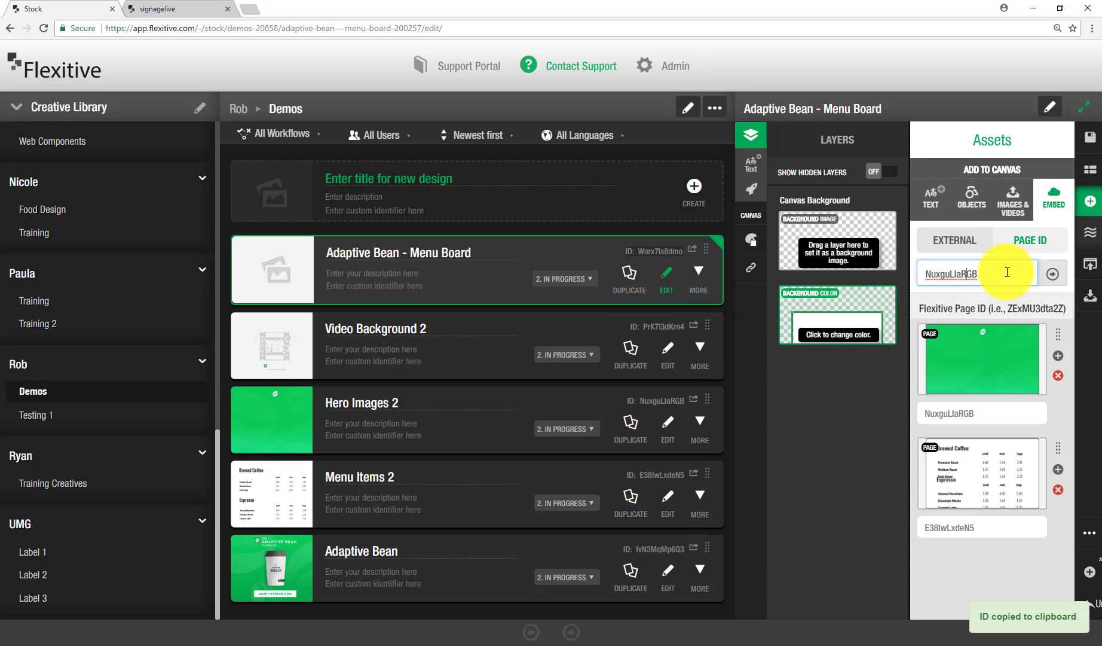
double_click(949, 274)
key("ctrl+v")
left_click(1054, 275)
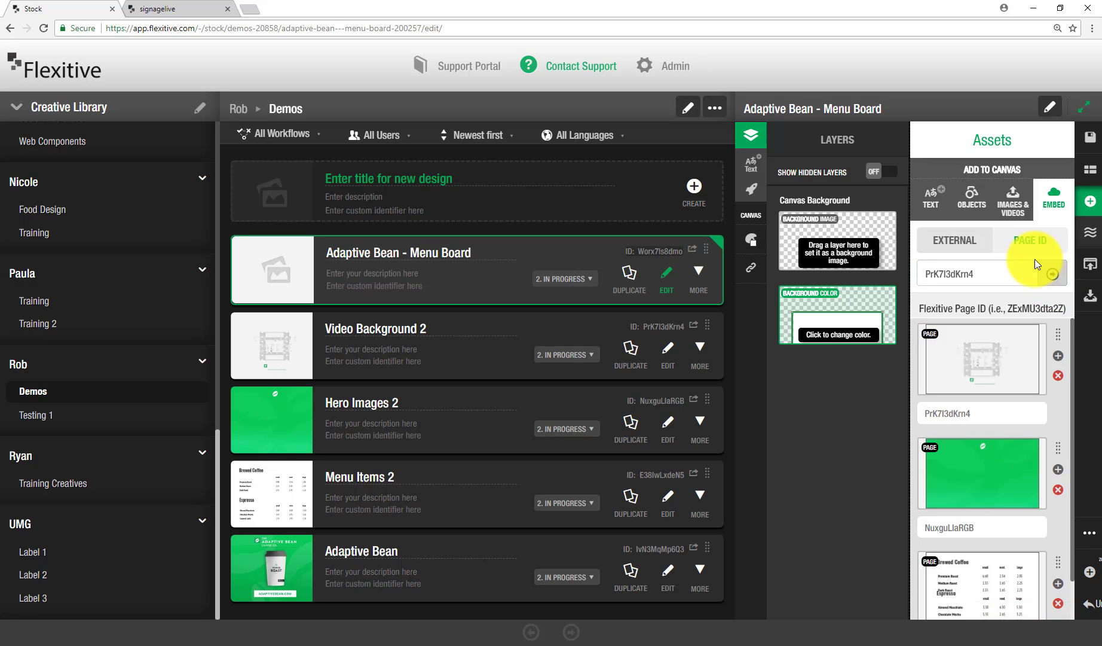
left_click(1082, 107)
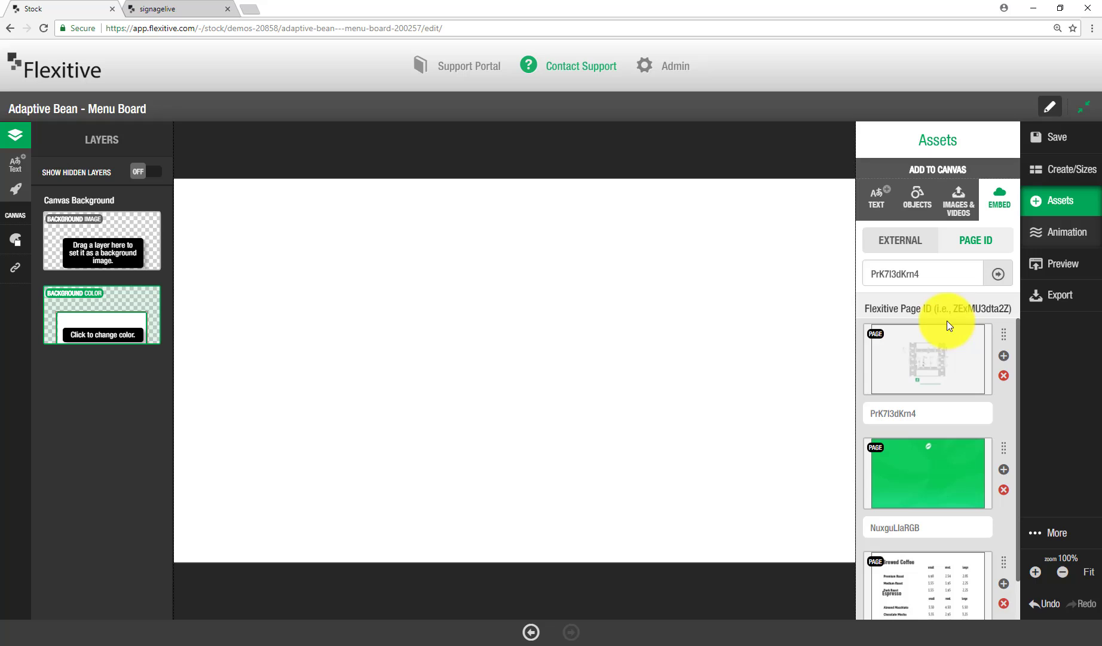
scroll(882, 390, "down", 1)
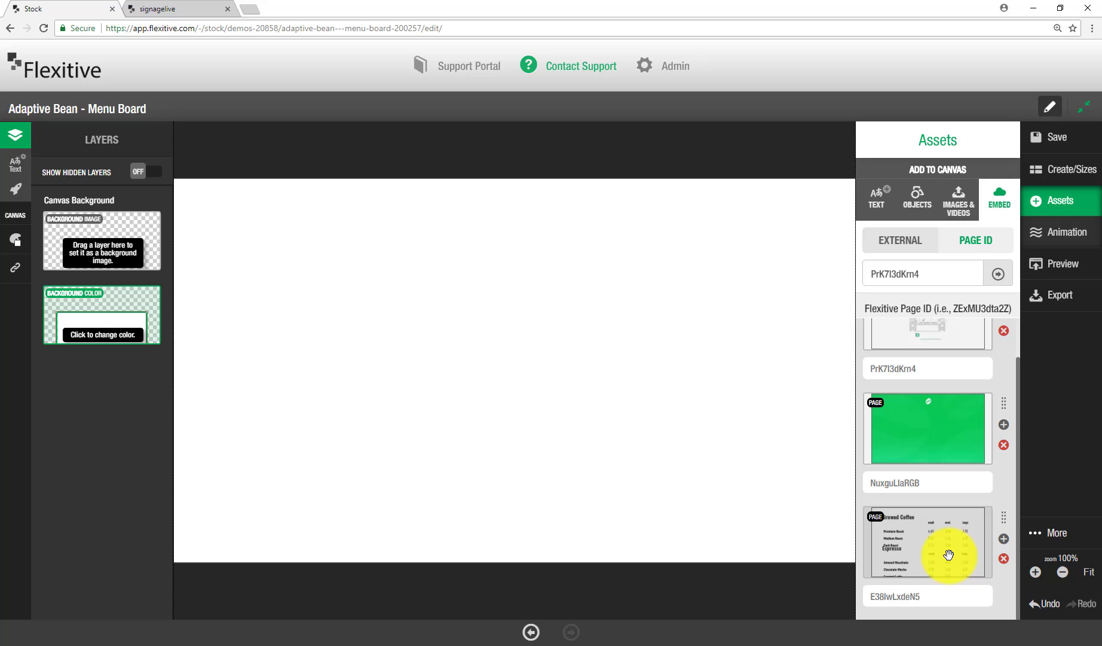
- Stretch the Brewed Coffee menu into a full-width bottom strip and add the green page above
left_click_drag(949, 555, 583, 426)
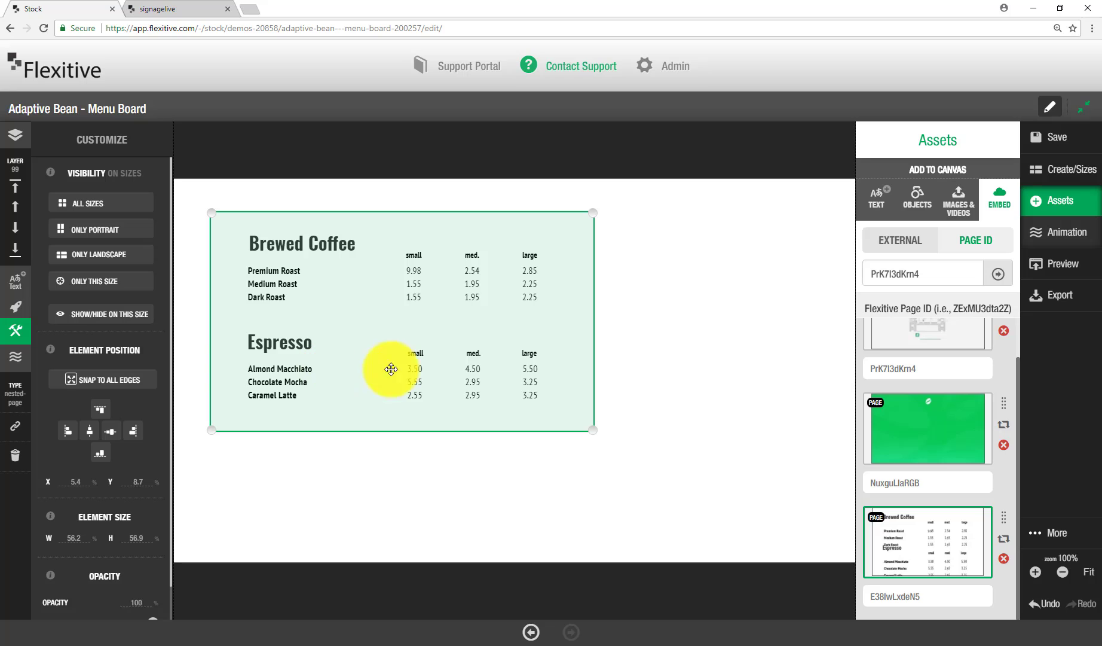
left_click_drag(596, 431, 702, 348)
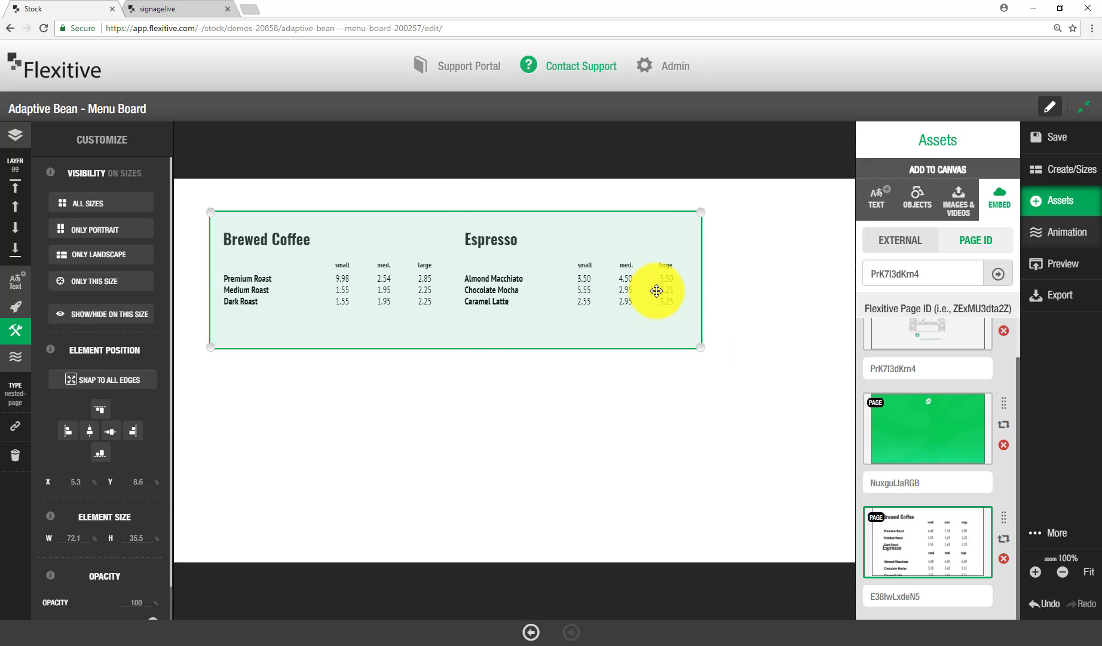
left_click_drag(657, 290, 626, 485)
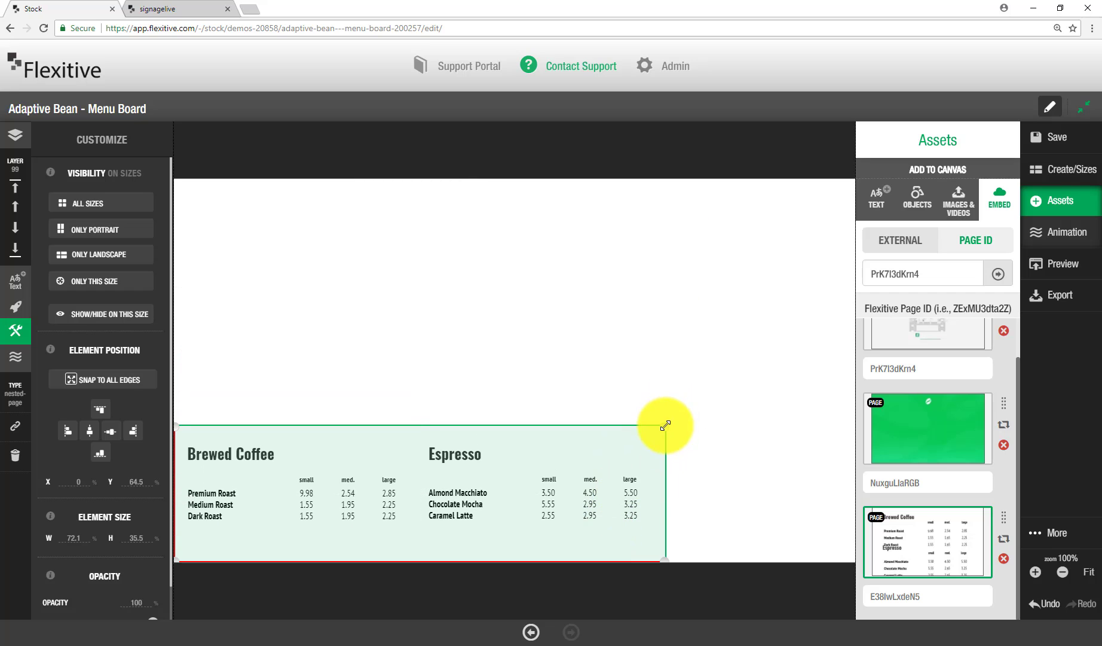
left_click_drag(666, 426, 885, 432)
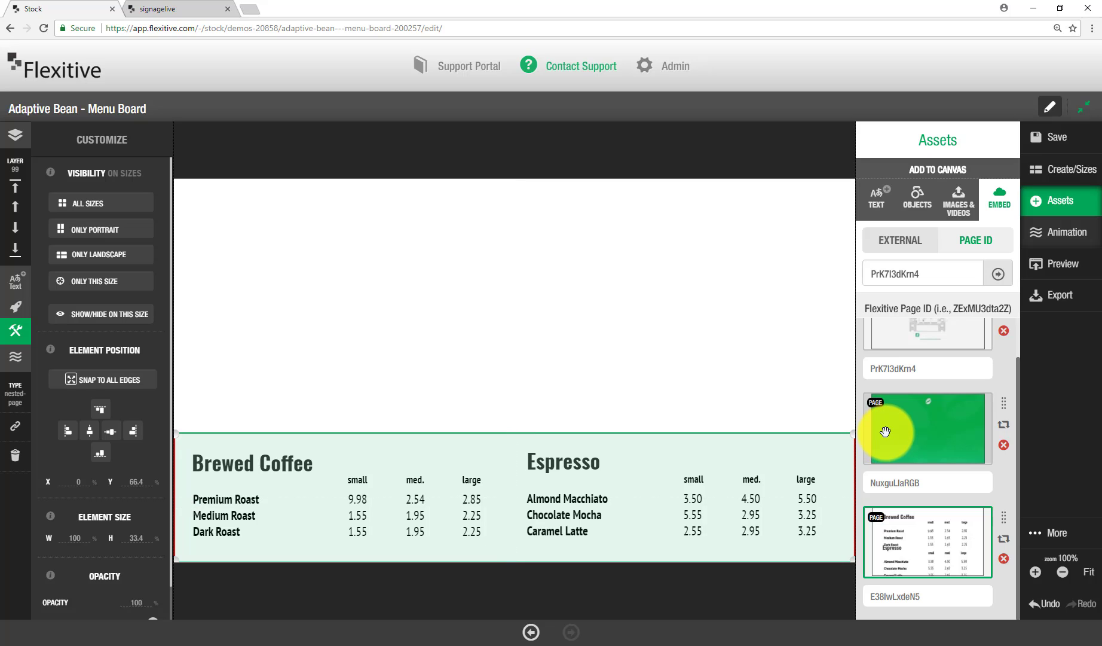
left_click_drag(854, 437, 861, 433)
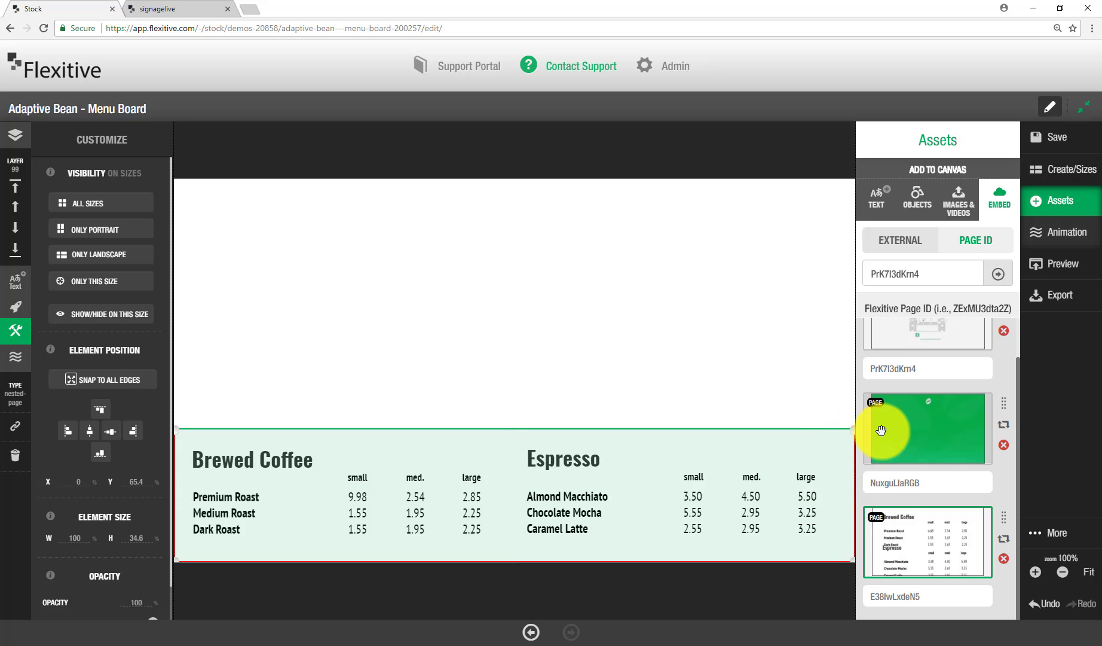
left_click_drag(882, 430, 583, 217)
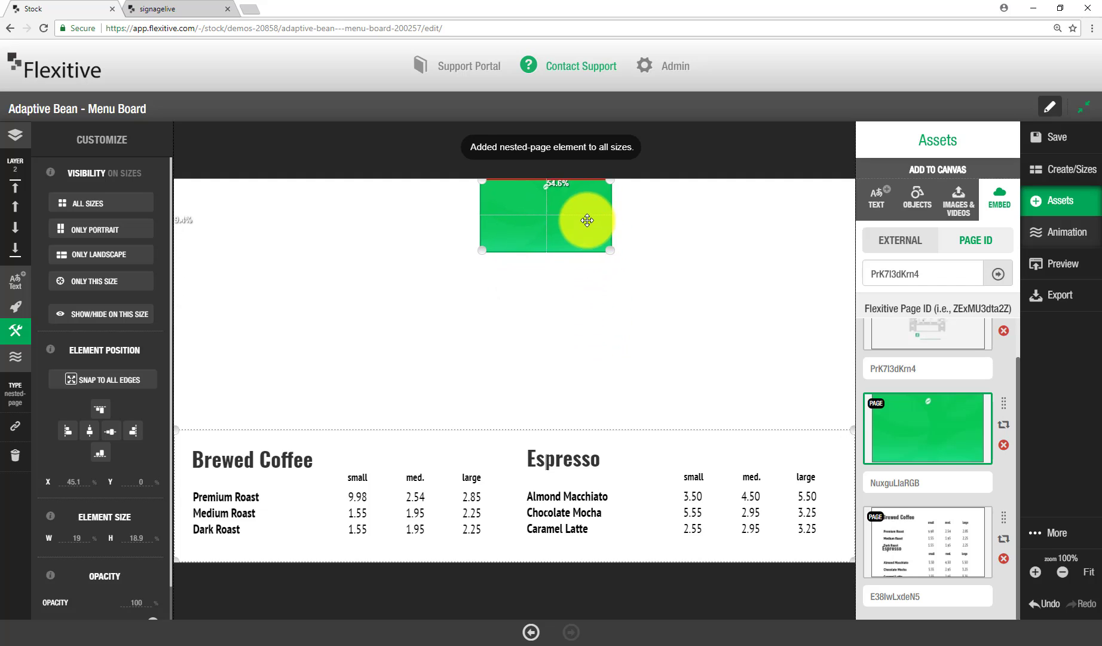
- Fit the green page to the top-right and the Celebrate Coffee video page to the top-left
left_click_drag(610, 254, 493, 432)
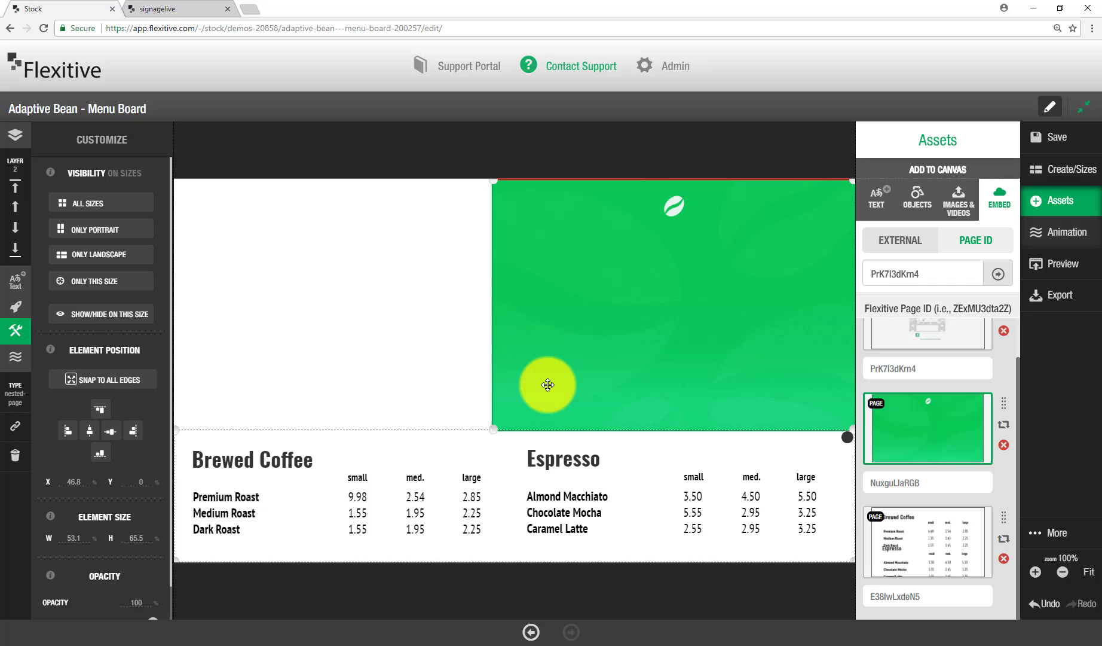
scroll(878, 450, "up", 1)
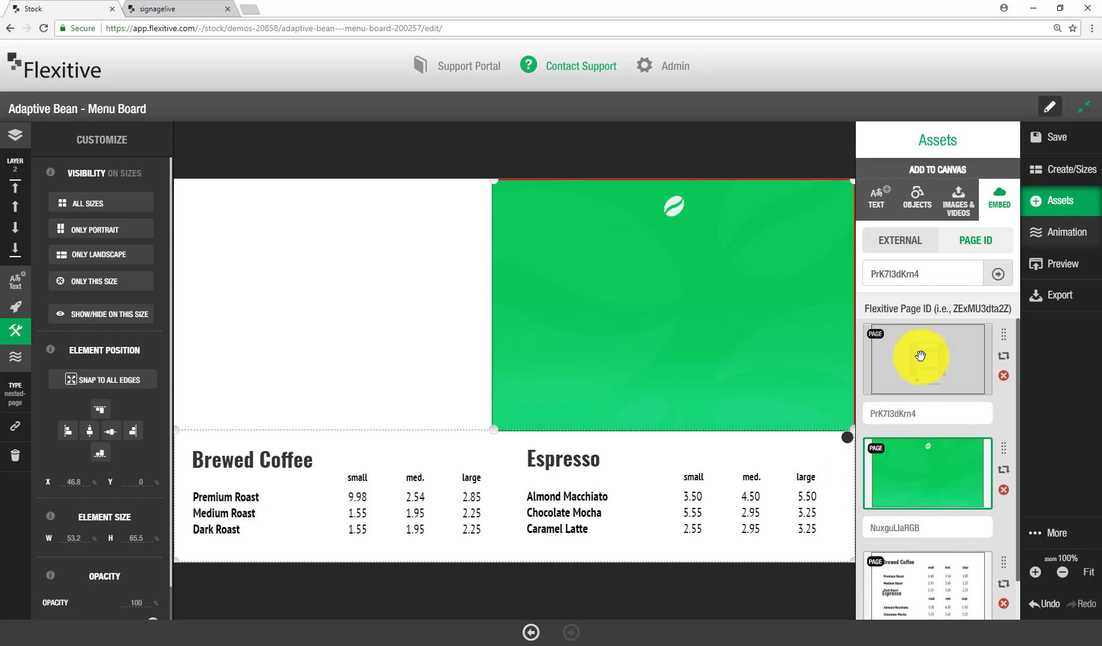
left_click_drag(922, 352, 245, 204)
left_click_drag(311, 263, 497, 434)
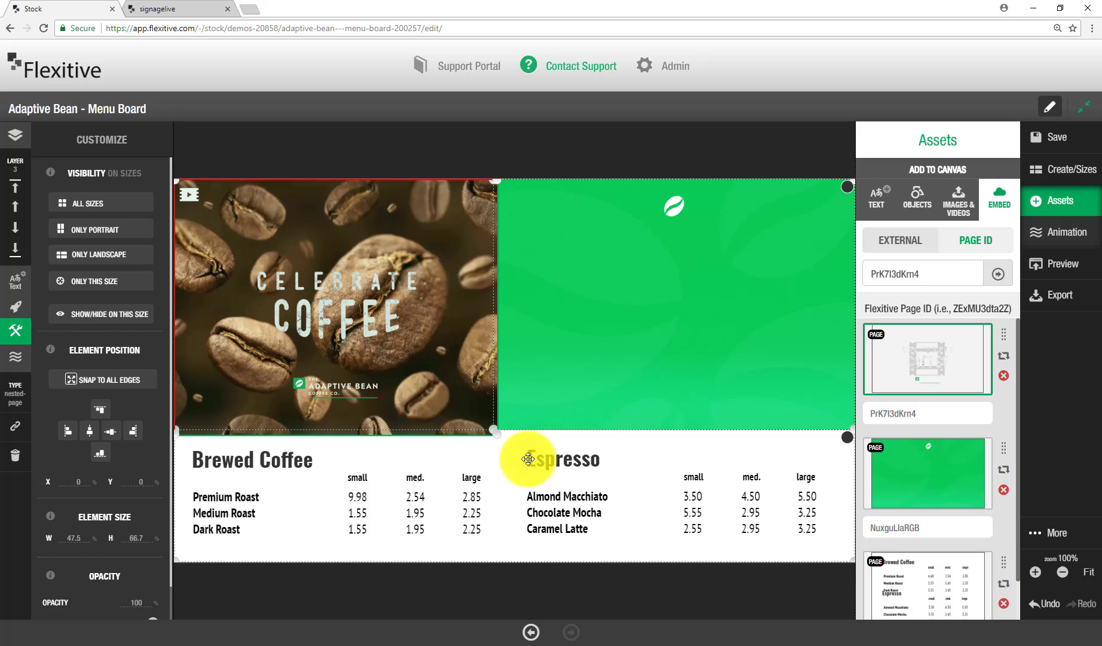
left_click(510, 461)
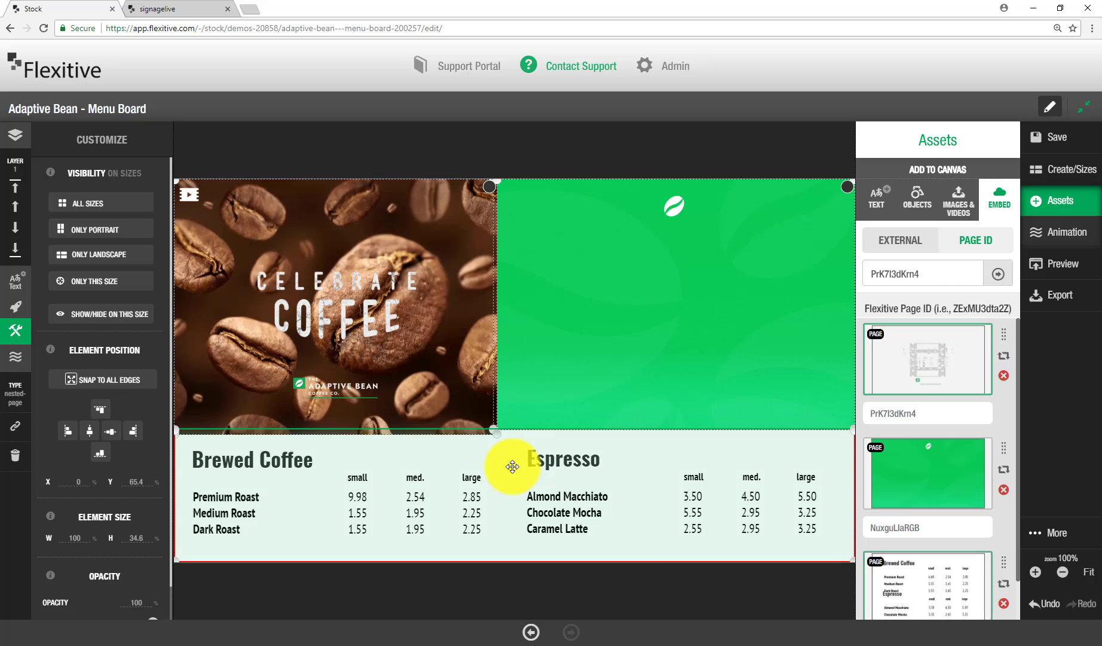
- Move the menu layer to the top of the layer stack
left_click(16, 135)
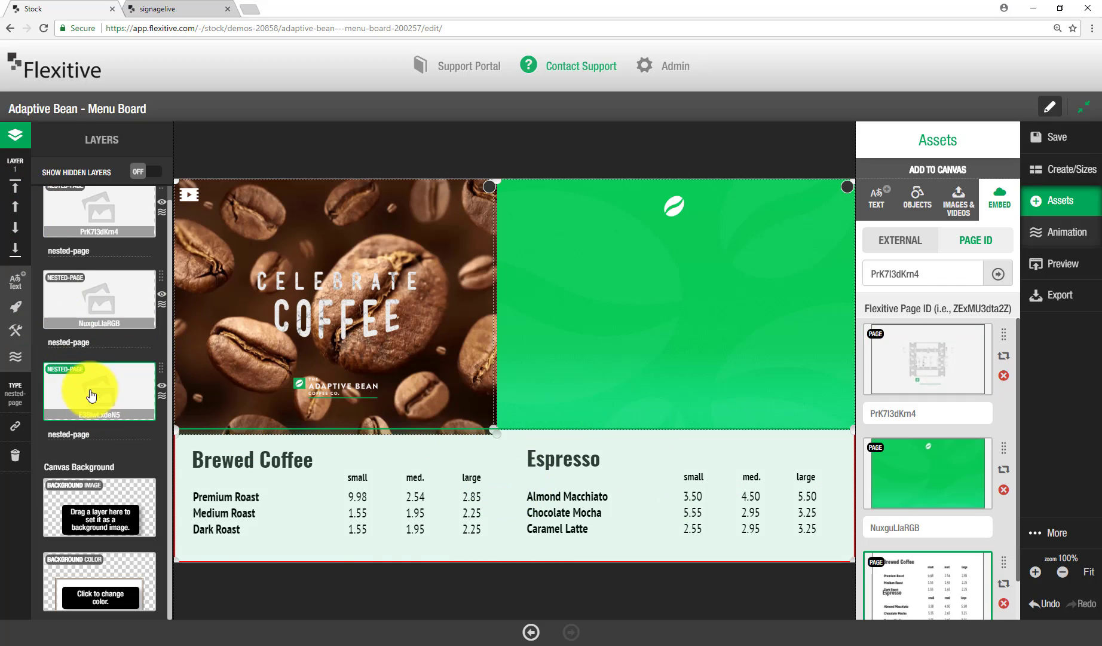
left_click(15, 187)
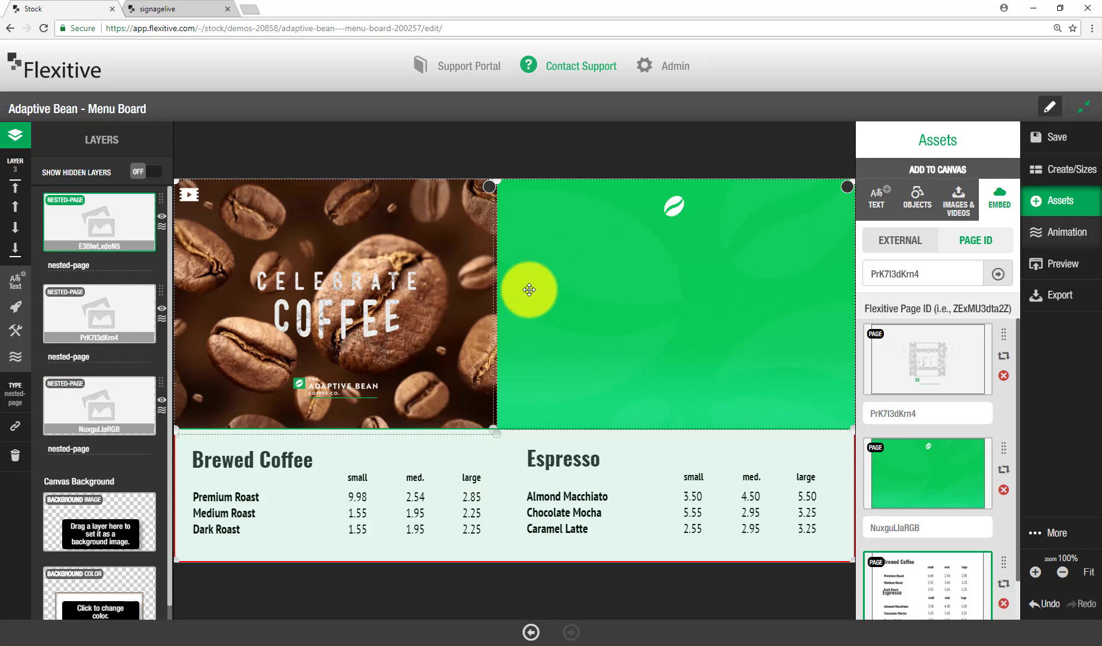
left_click(543, 160)
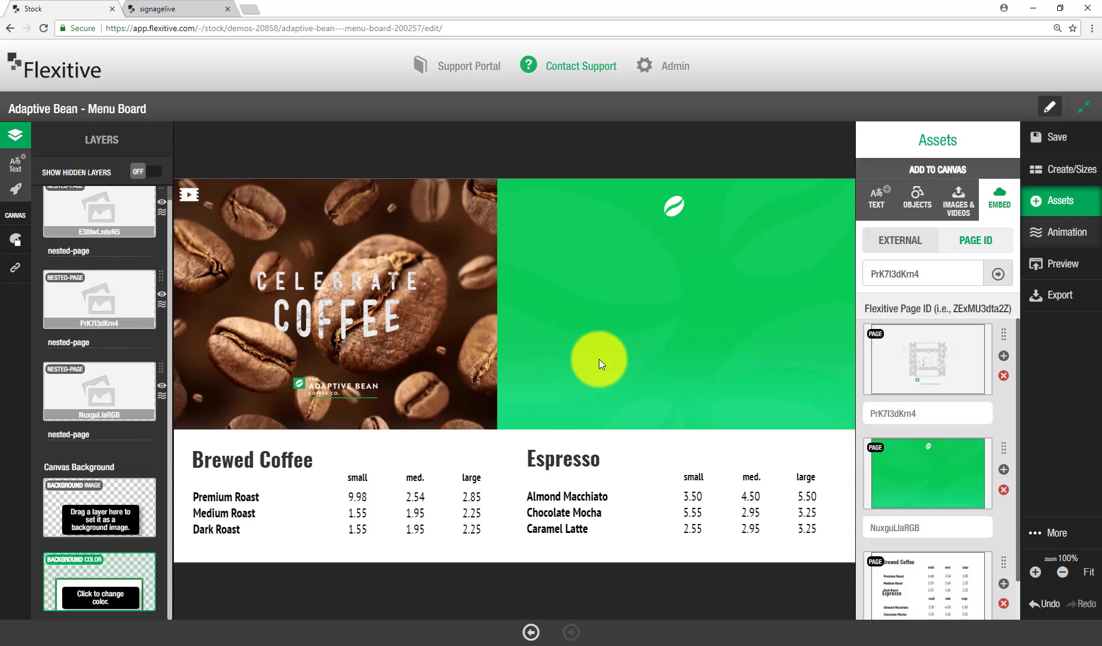
- Close the gap between the green and coffee panels and save the design
left_click(499, 440)
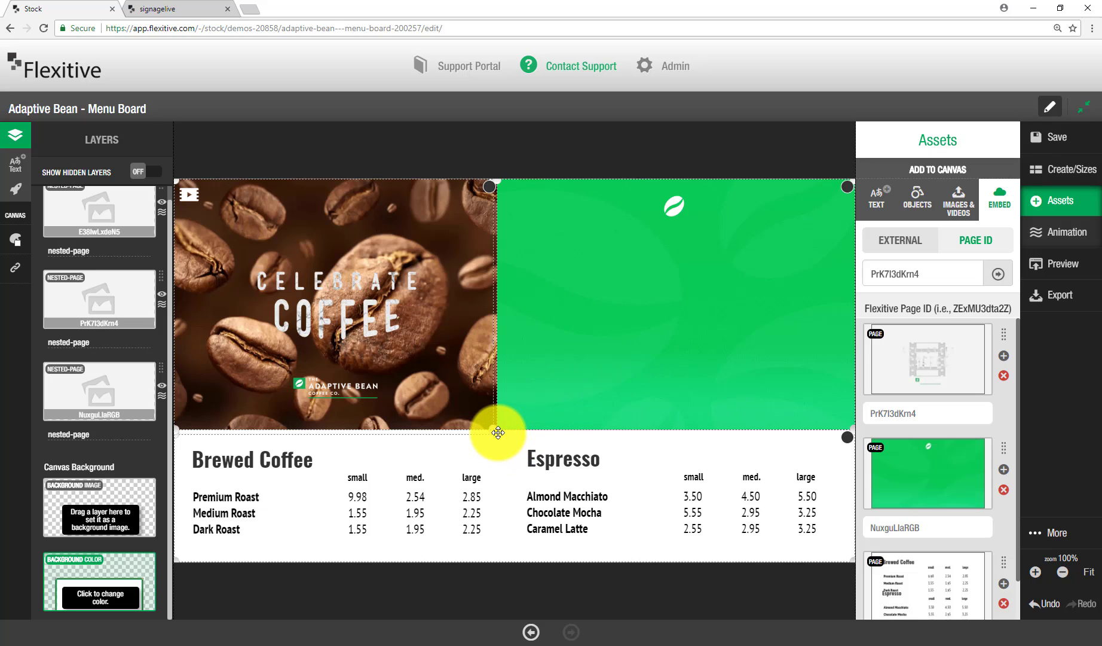
left_click(504, 204)
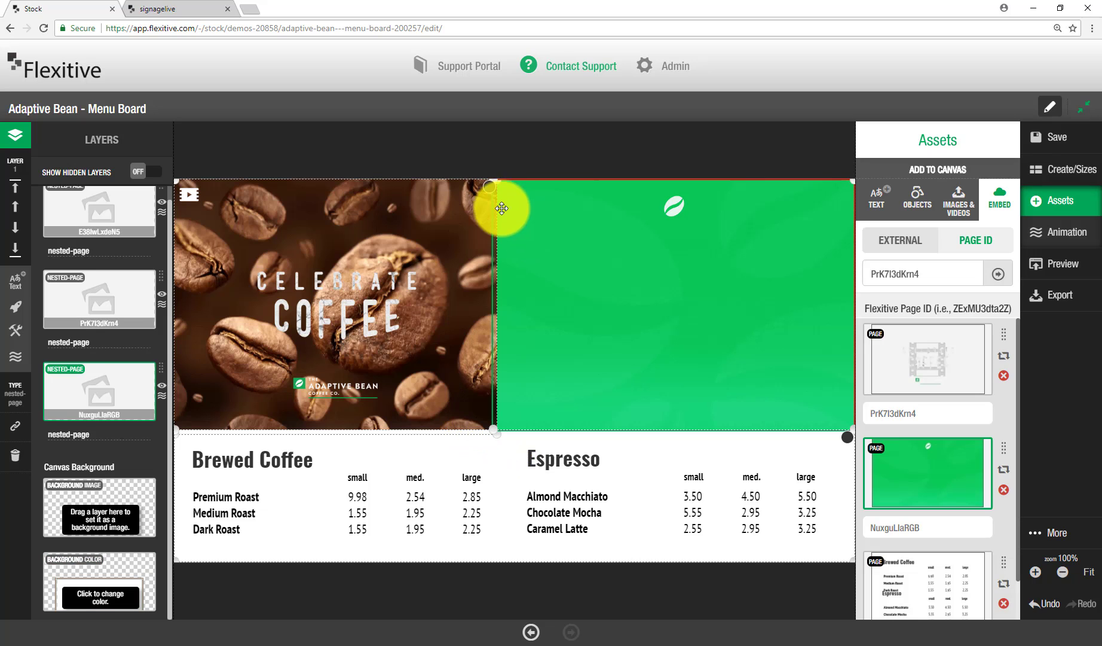
left_click_drag(501, 429, 508, 437)
left_click(491, 434)
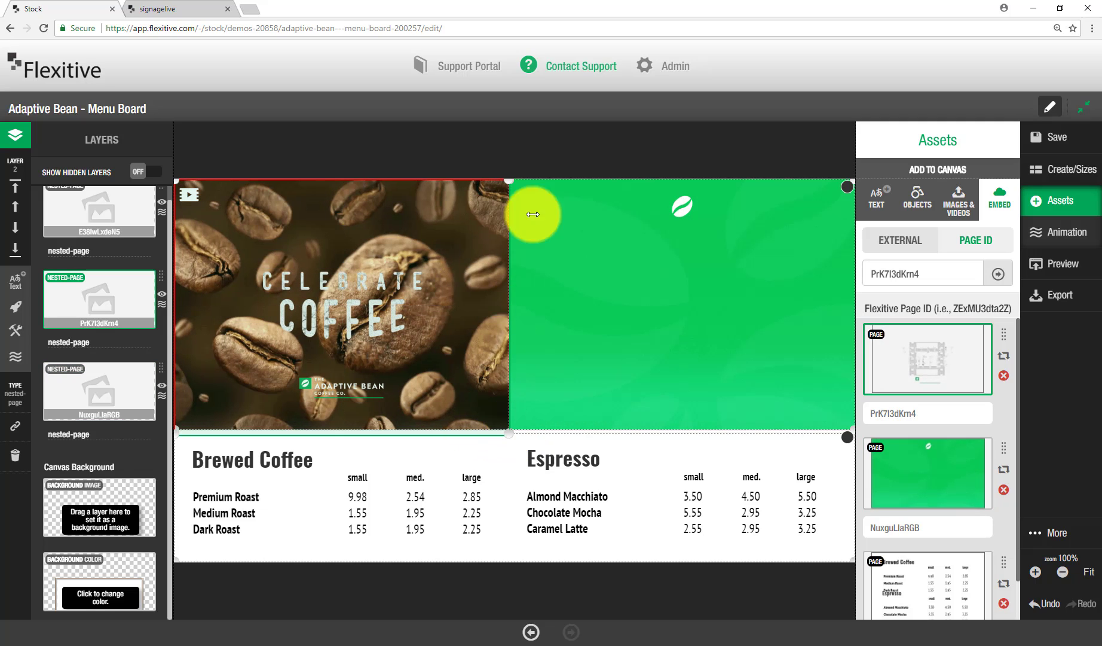
left_click(583, 143)
left_click(1067, 138)
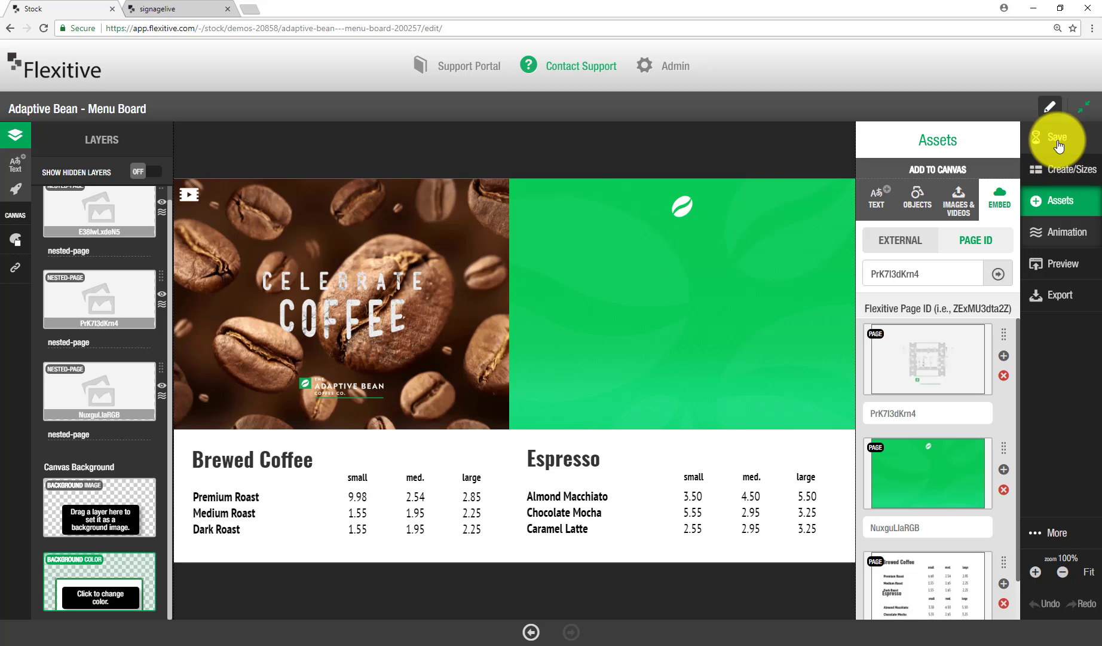
- Show the all-sizes overview, which lists only the 16:9 Fullscreen: Landscape layout
left_click(1081, 177)
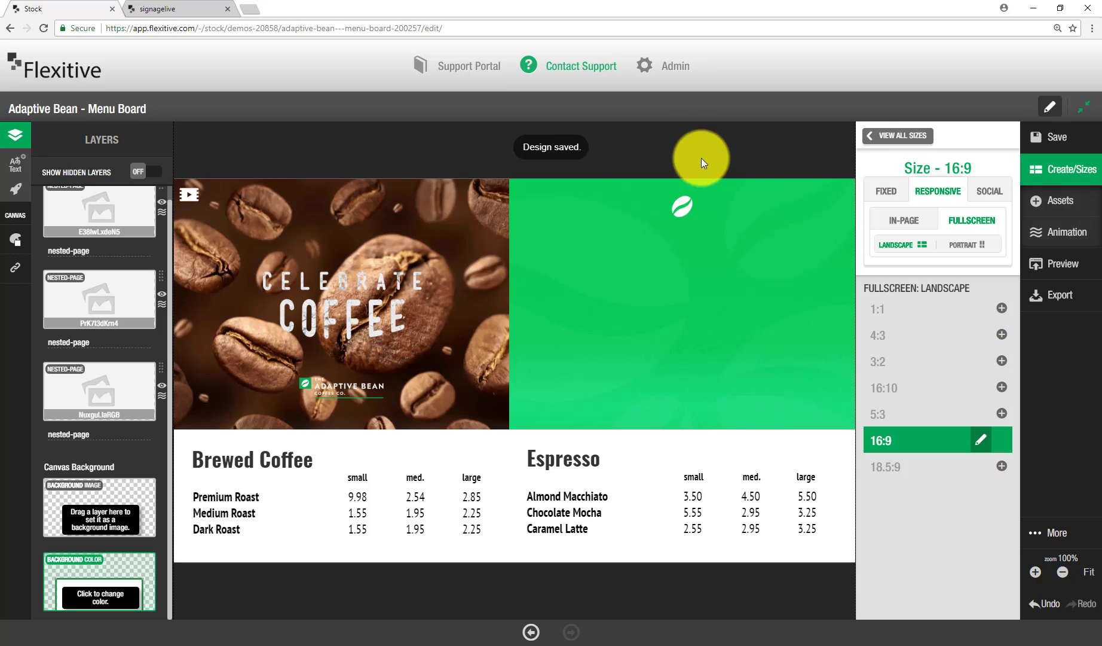
left_click(881, 138)
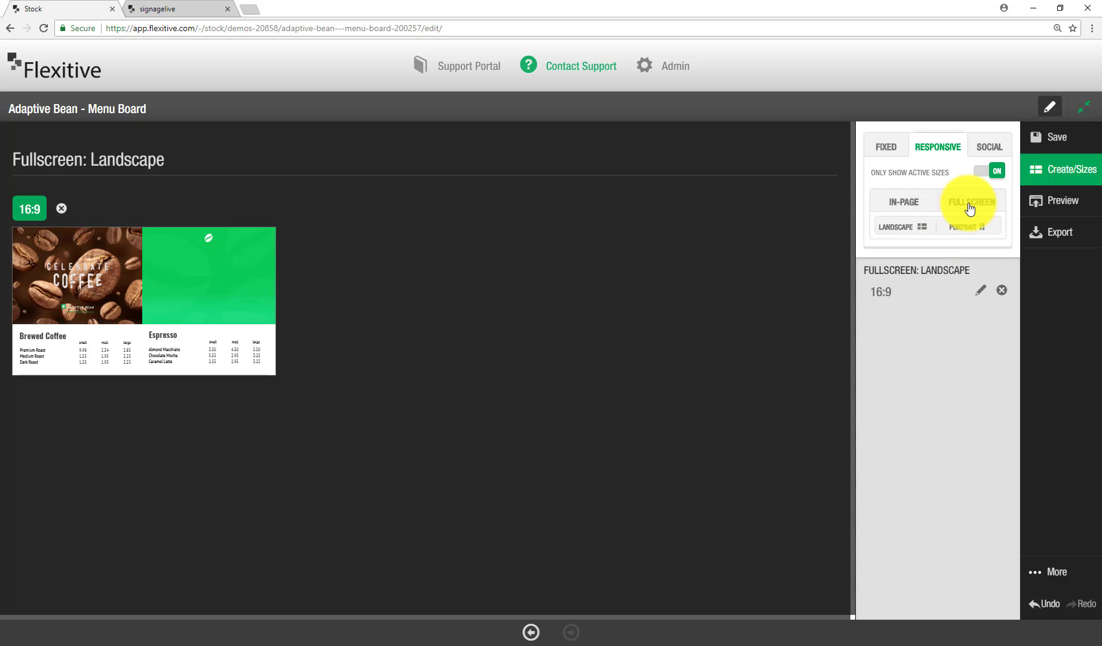
- Show all sizes and clone the menu board into the empty 18.5:9, 5:3, 16:10, 3:2 and 1:1 fullscreen sizes
left_click(995, 176)
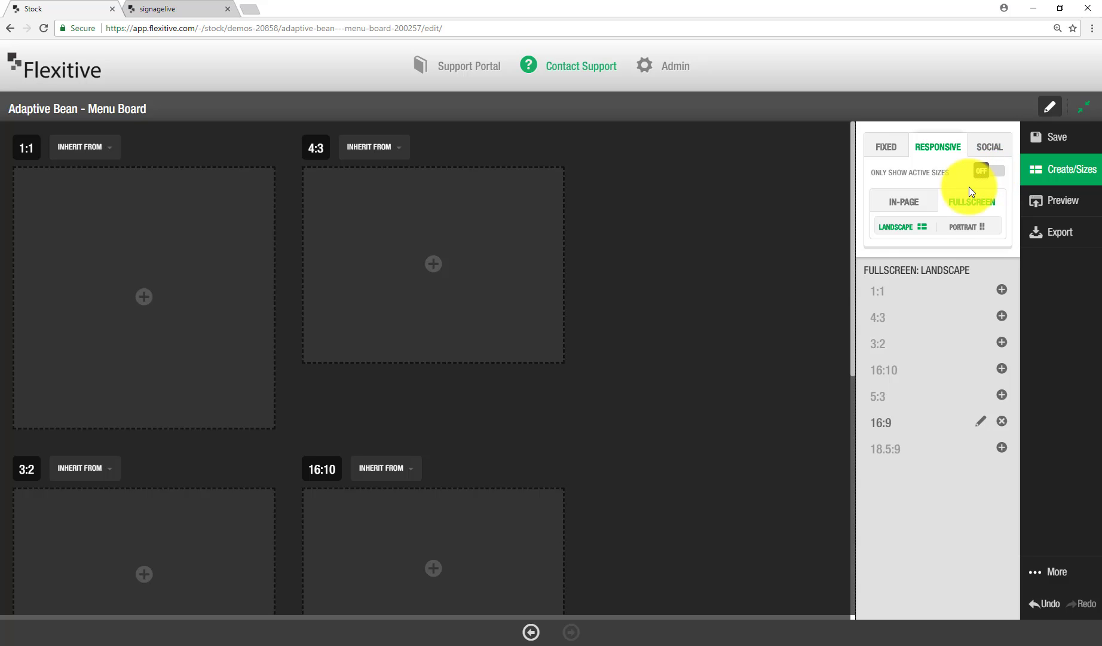
scroll(667, 374, "down", 9)
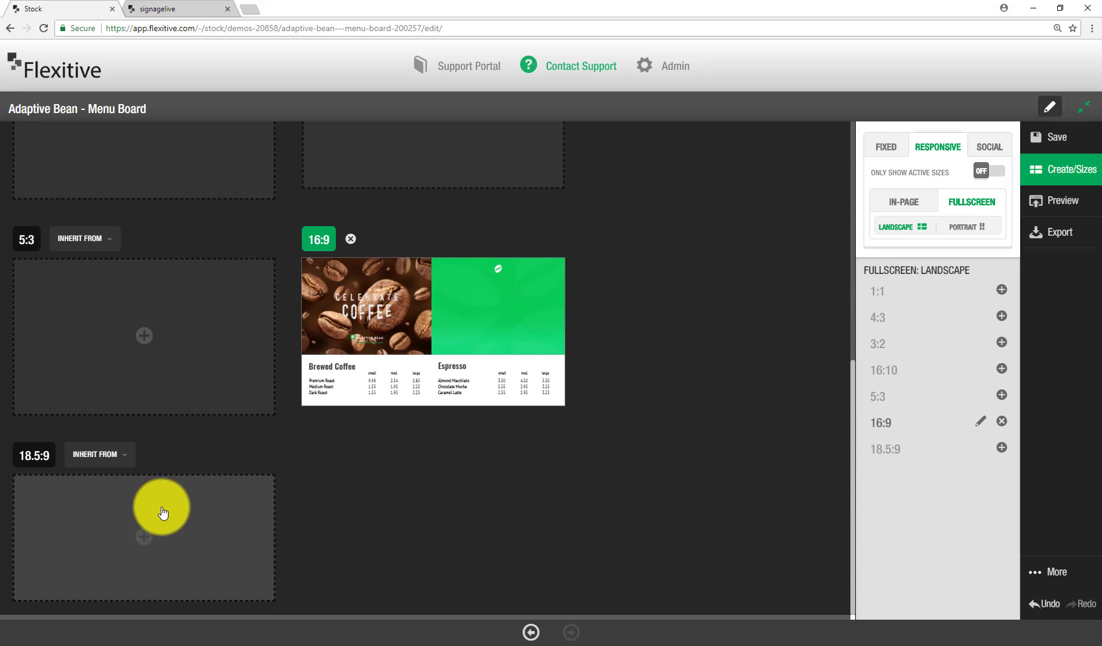
left_click(163, 512)
left_click(161, 358)
left_click(404, 188)
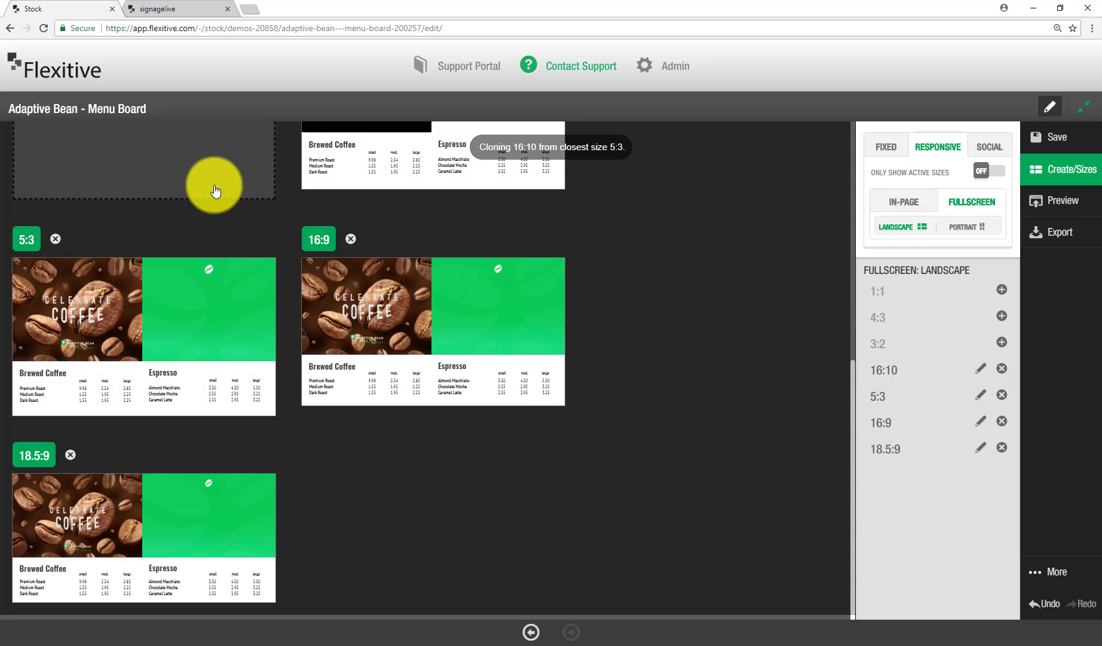
left_click(216, 192)
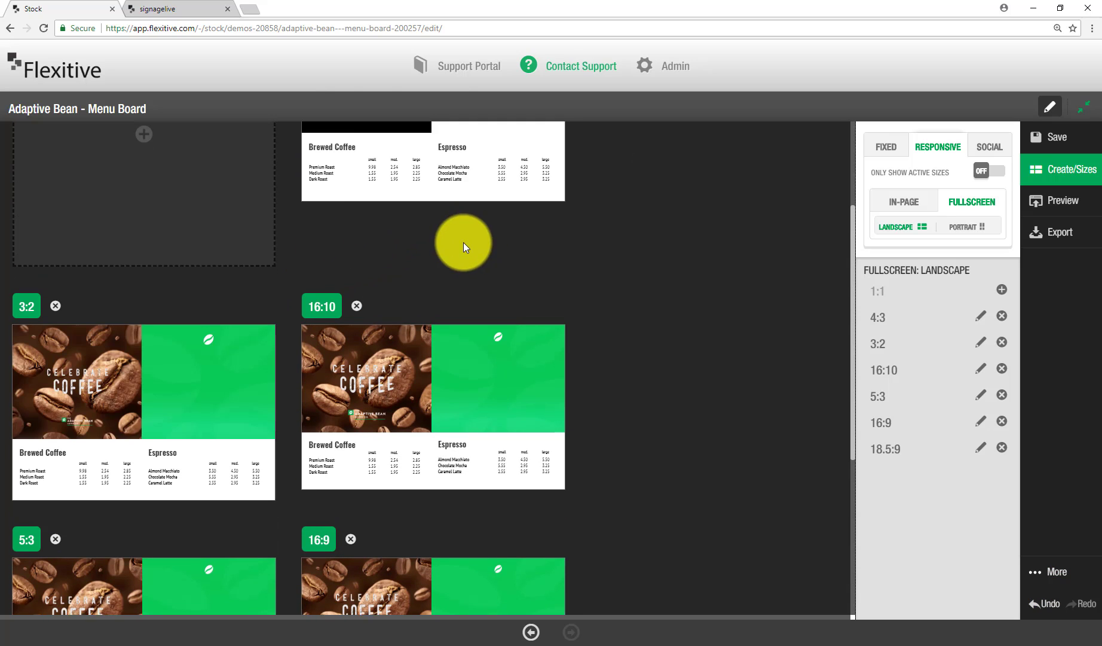
scroll(464, 242, "up", 3)
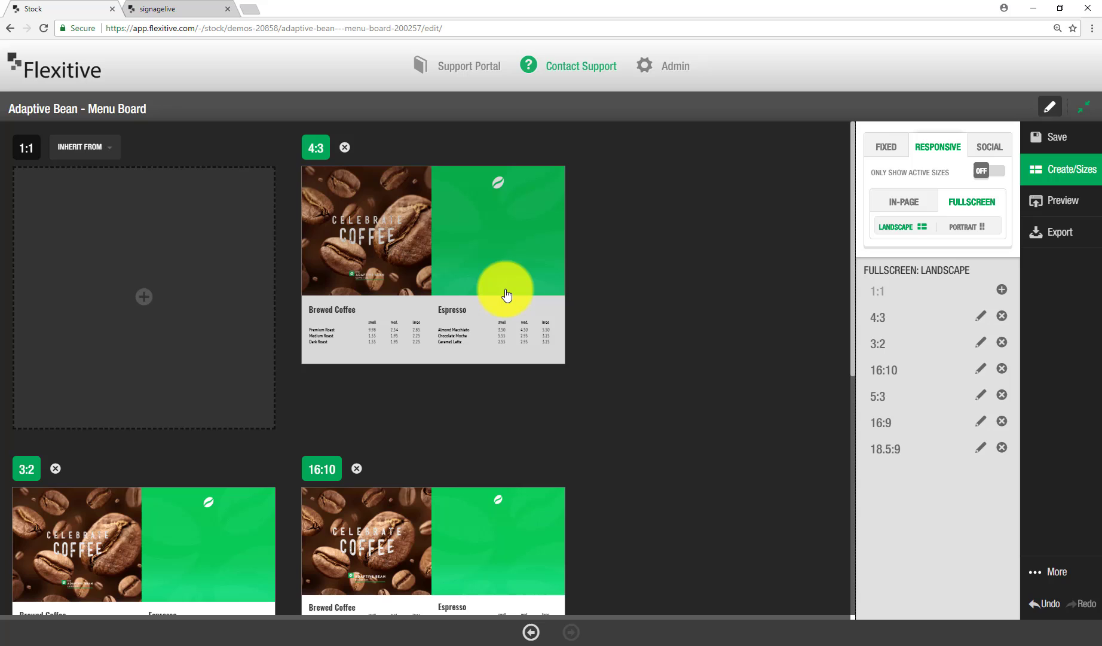
left_click(164, 299)
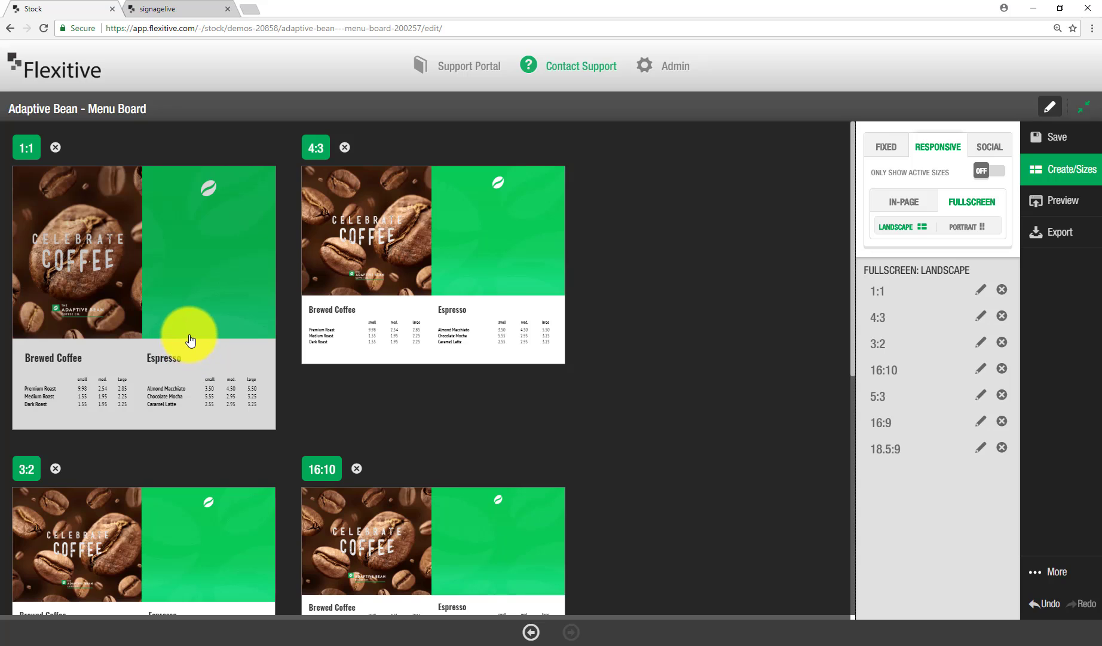
- In the 1:1 version, lower the menu panel's top edge and reshape the green panel into a band below the photo
left_click(190, 341)
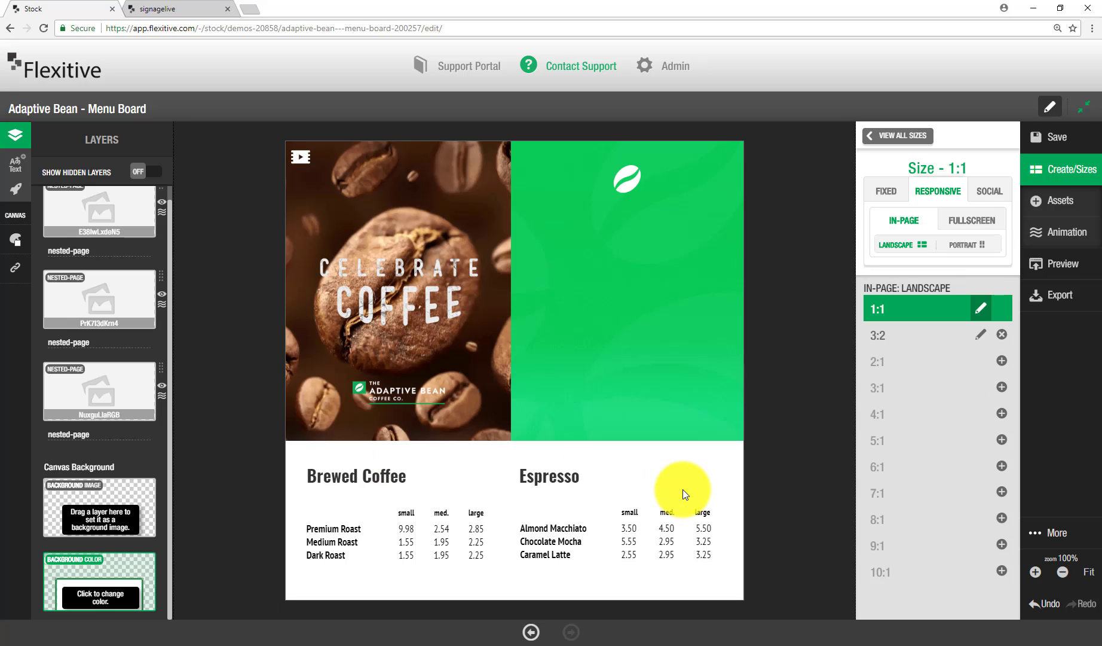
left_click(730, 470)
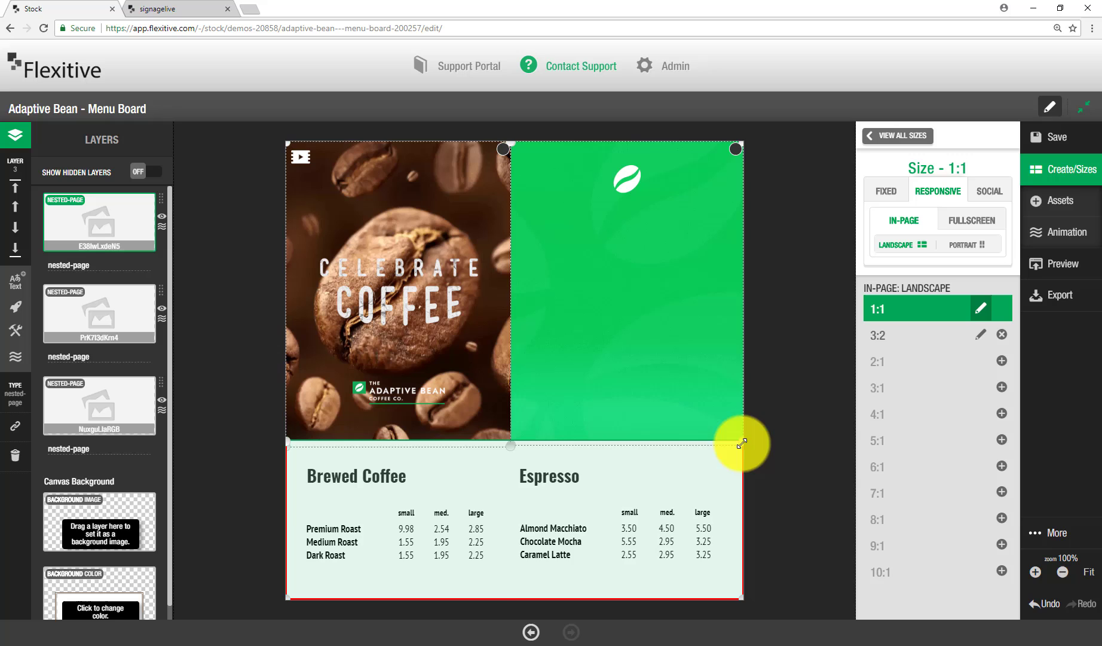
left_click_drag(742, 443, 755, 460)
mouse_move(677, 402)
left_mouse_down()
mouse_move(686, 411)
mouse_move(688, 399)
left_mouse_up()
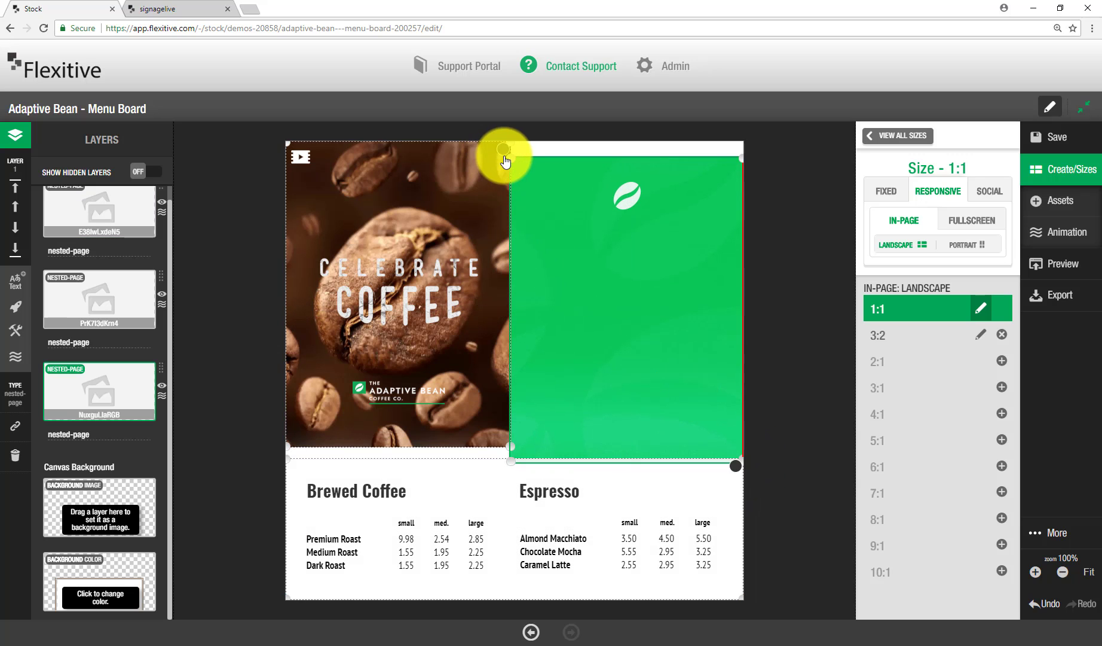
left_click_drag(509, 157, 287, 301)
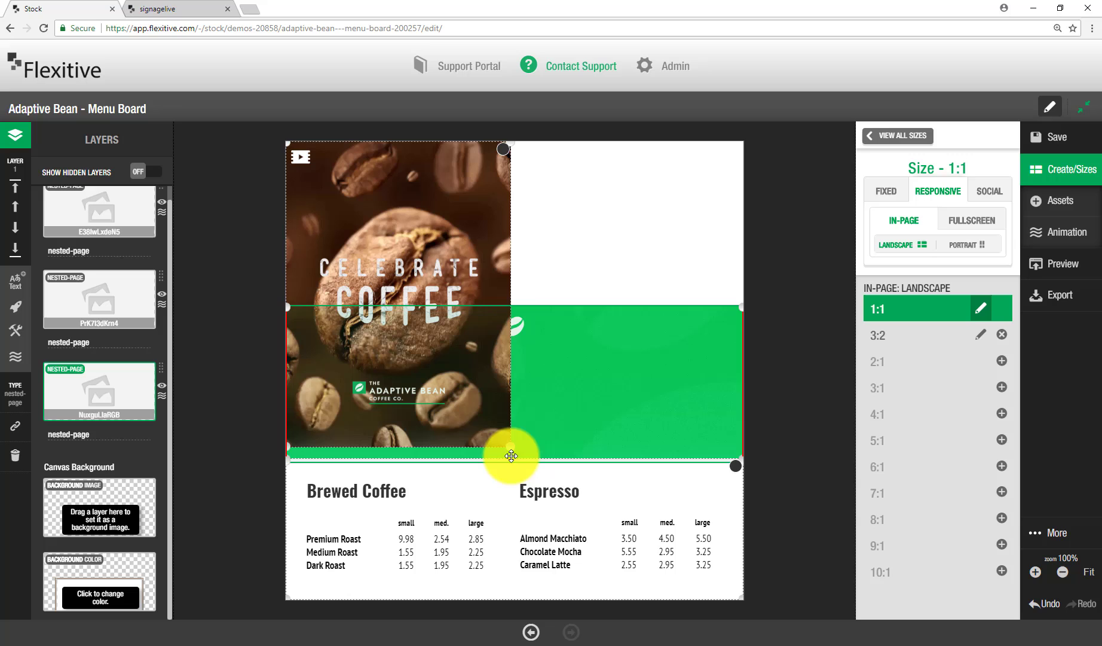
- Stretch the coffee photo across the full top width and fine-tune the menu and green band heights
left_click(504, 155)
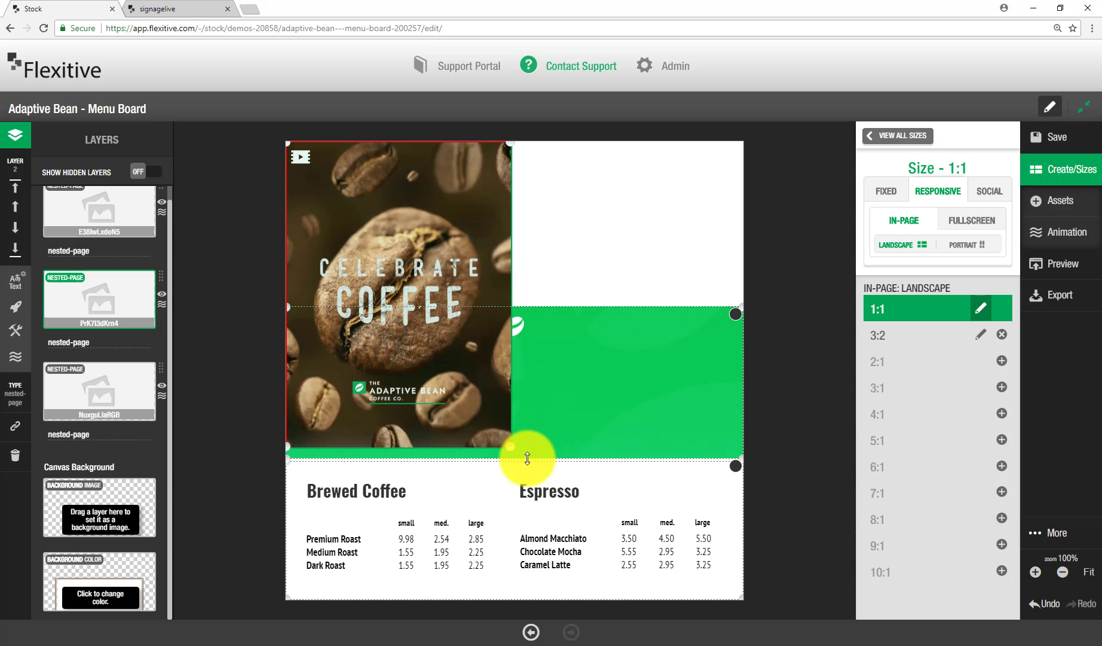
left_click_drag(514, 446, 811, 308)
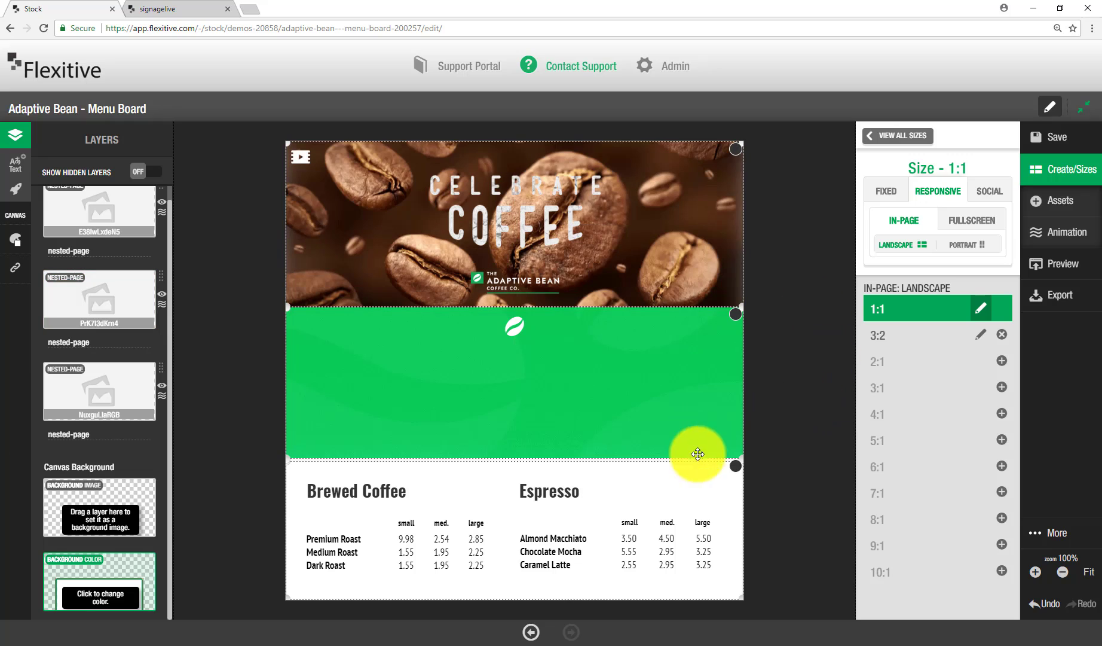
left_click(731, 462)
left_click_drag(742, 458, 755, 477)
left_click(738, 460)
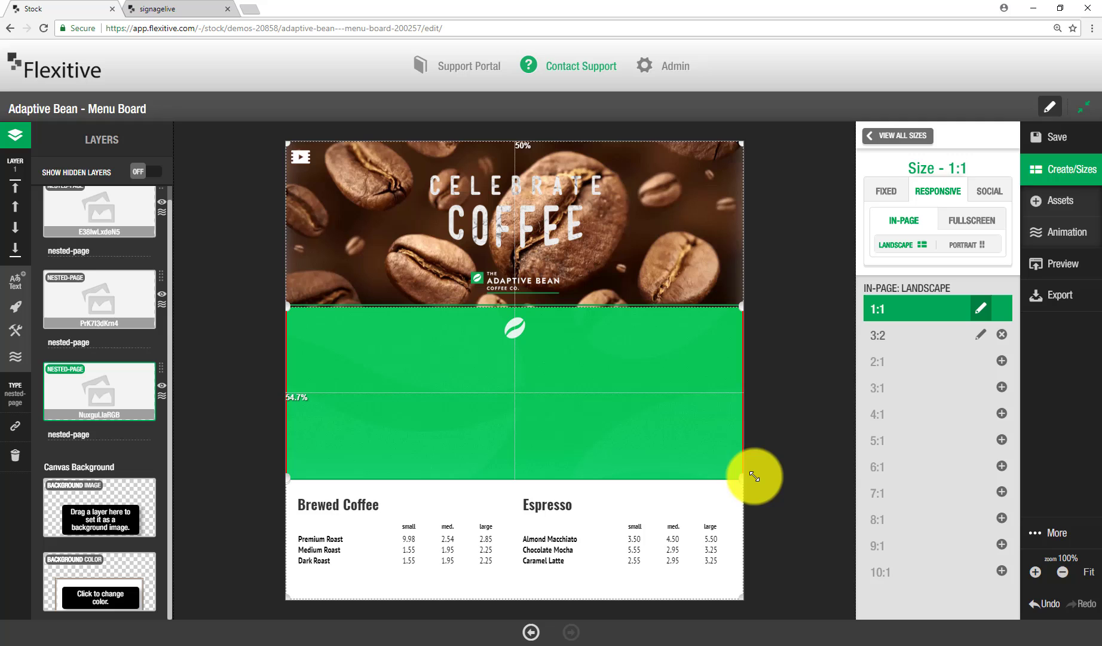
left_click_drag(740, 306, 752, 320)
left_click(740, 303)
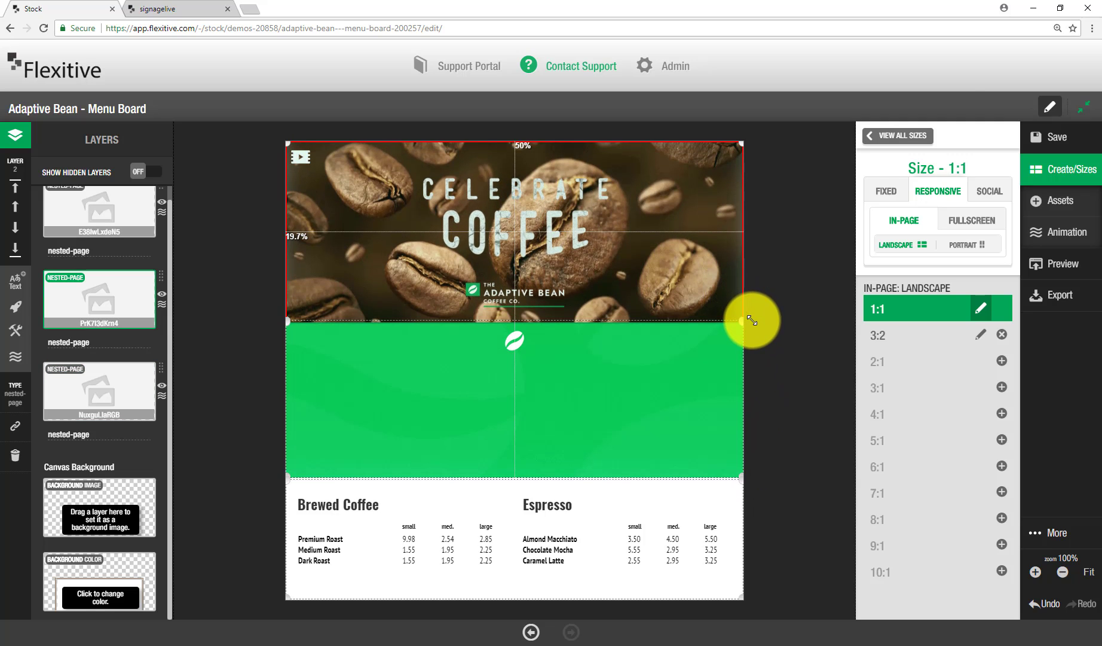
- Switch to fullscreen portrait sizes and clone the menu board into 3:4, 2:3, 10:16, 9:16 and 3:5
left_click(903, 137)
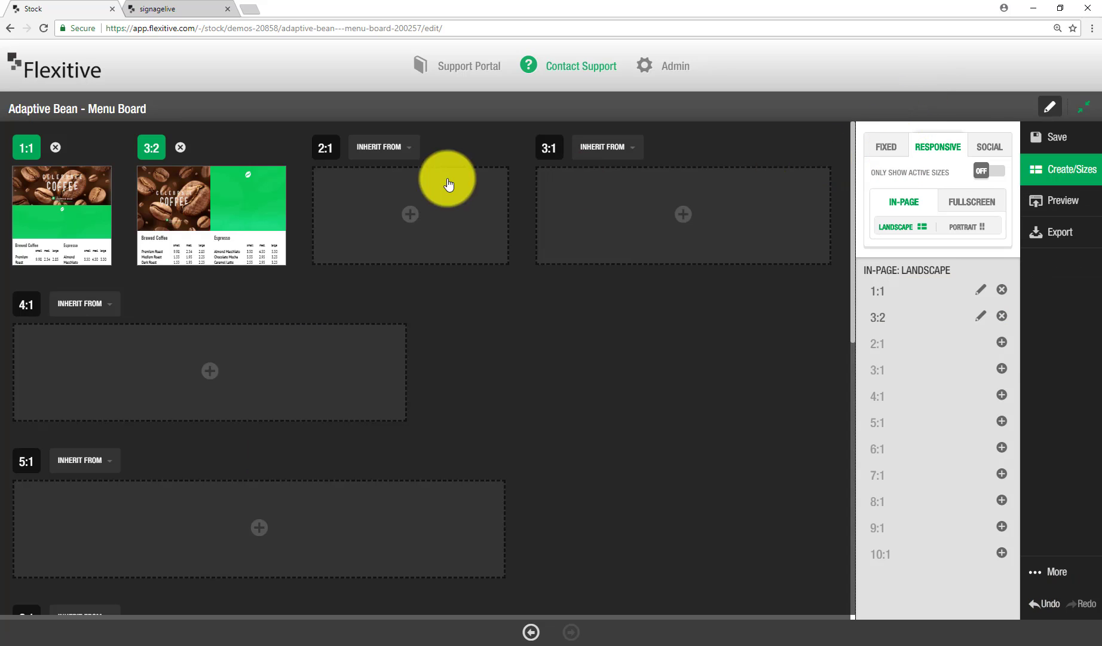
left_click(983, 226)
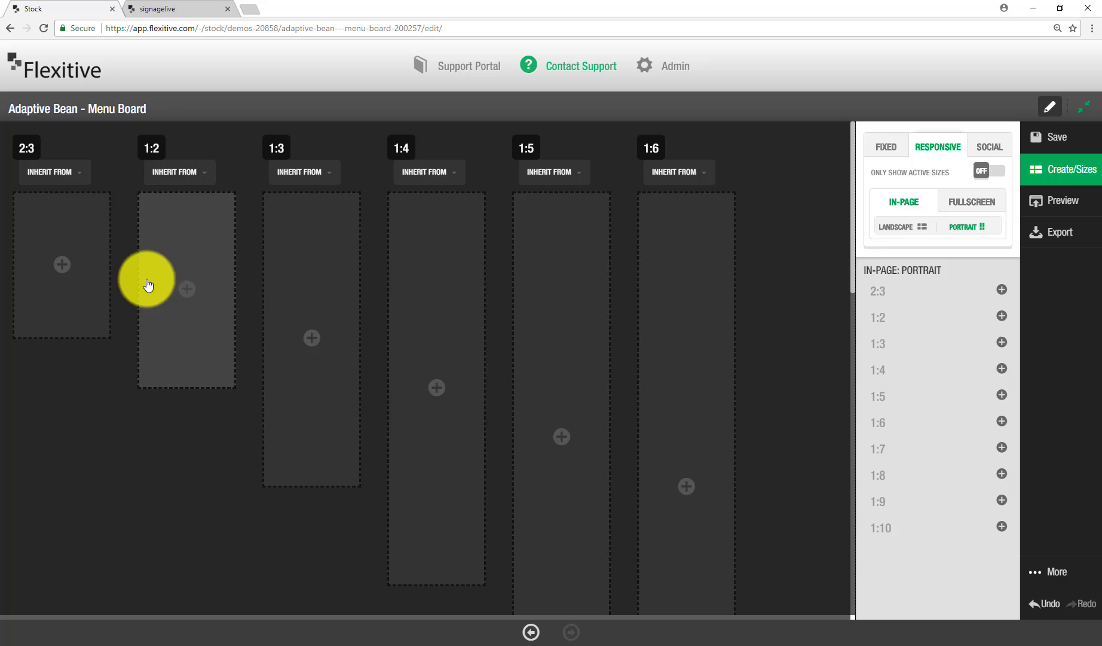
left_click(969, 209)
left_click(172, 303)
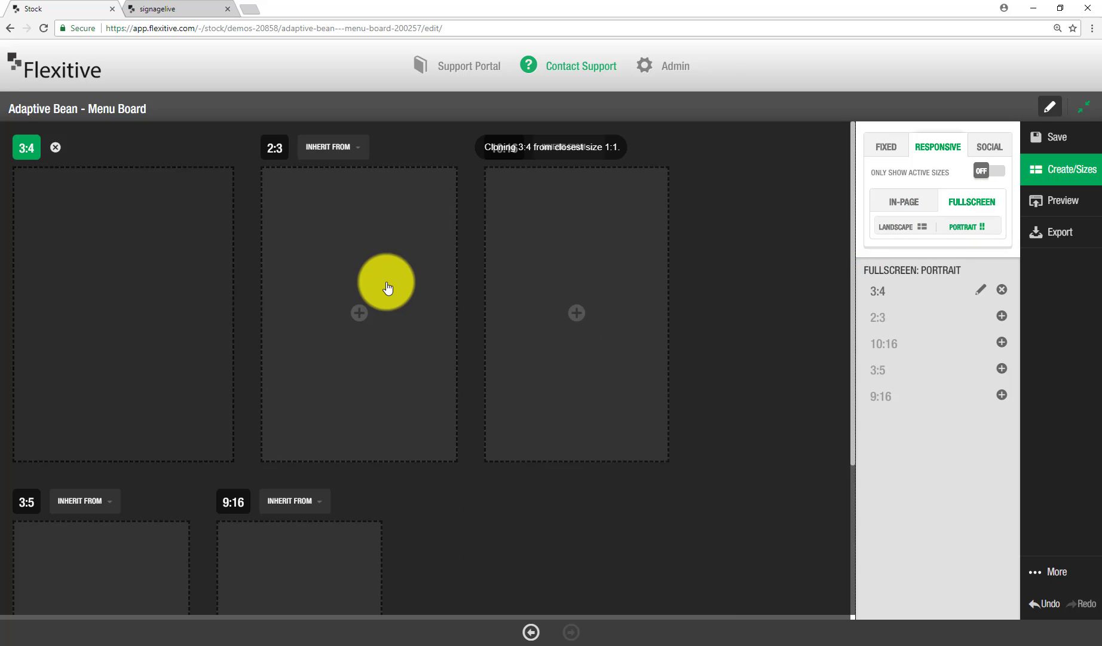
left_click(386, 283)
left_click(556, 393)
scroll(532, 386, "down", 4)
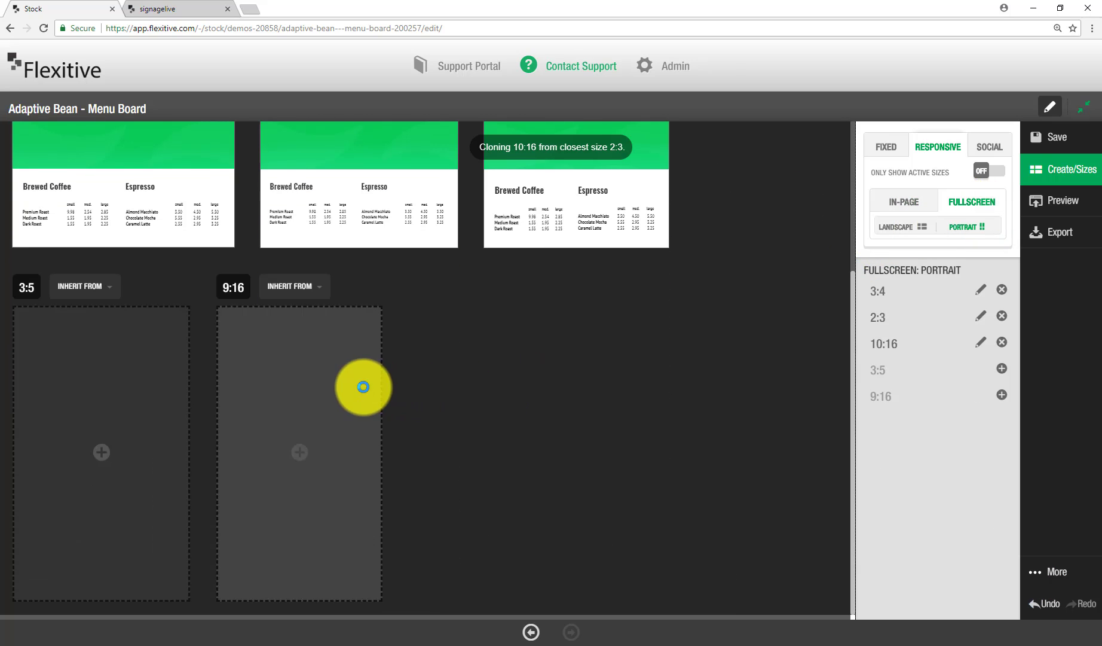
left_click(365, 386)
left_click(80, 412)
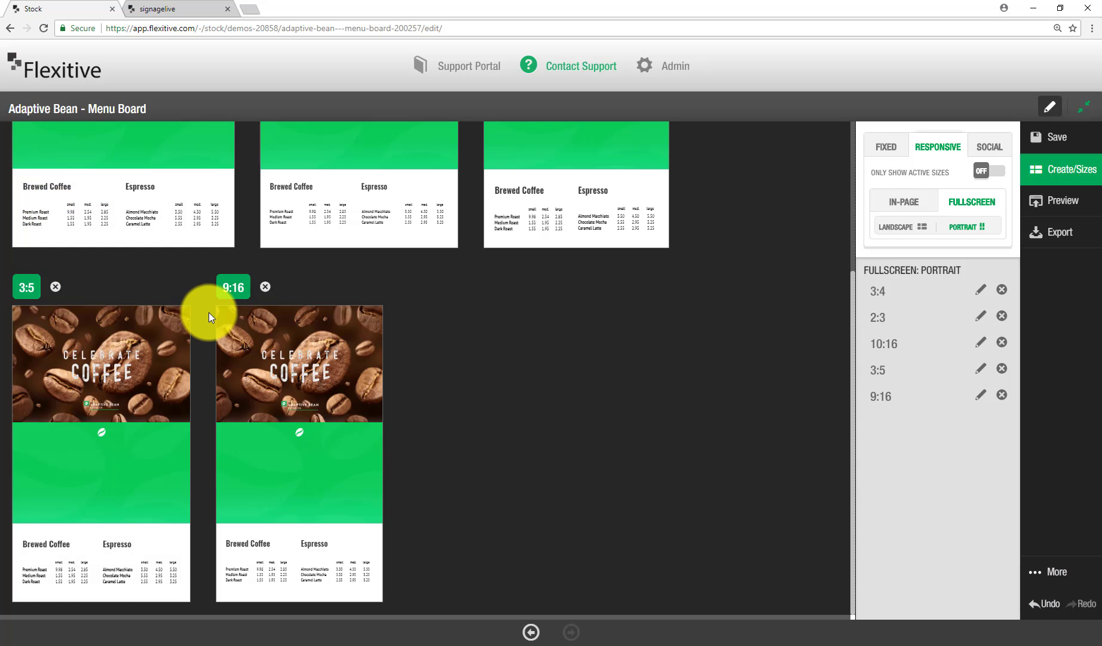
- Clone the menu board into the in-page landscape 2:1 size and open it for editing
left_click(921, 213)
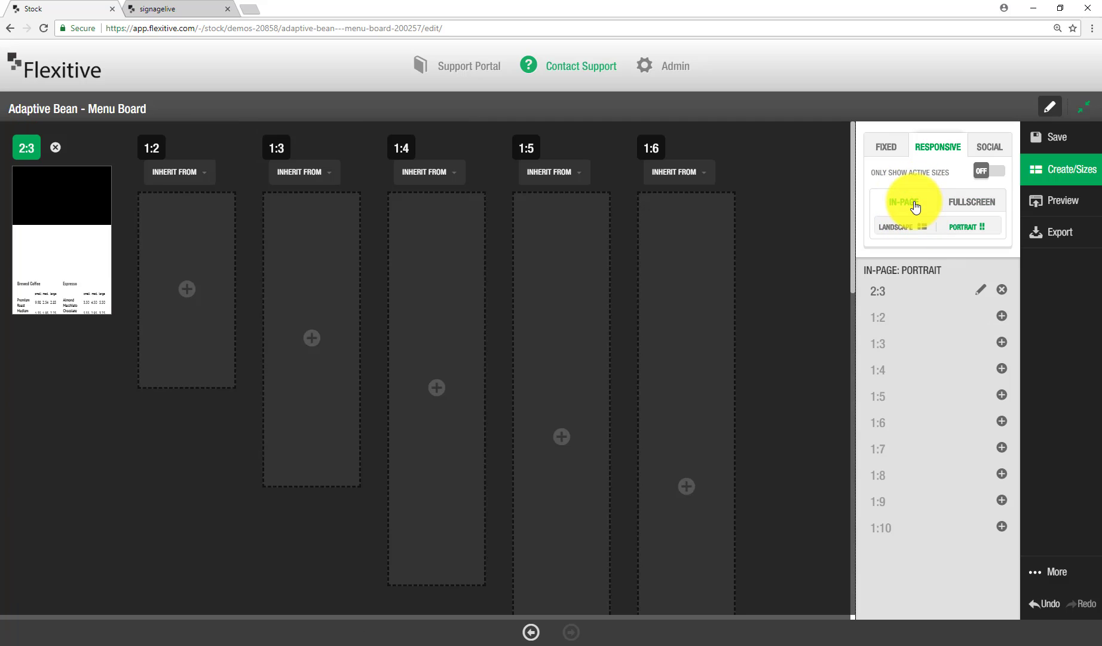
left_click(902, 230)
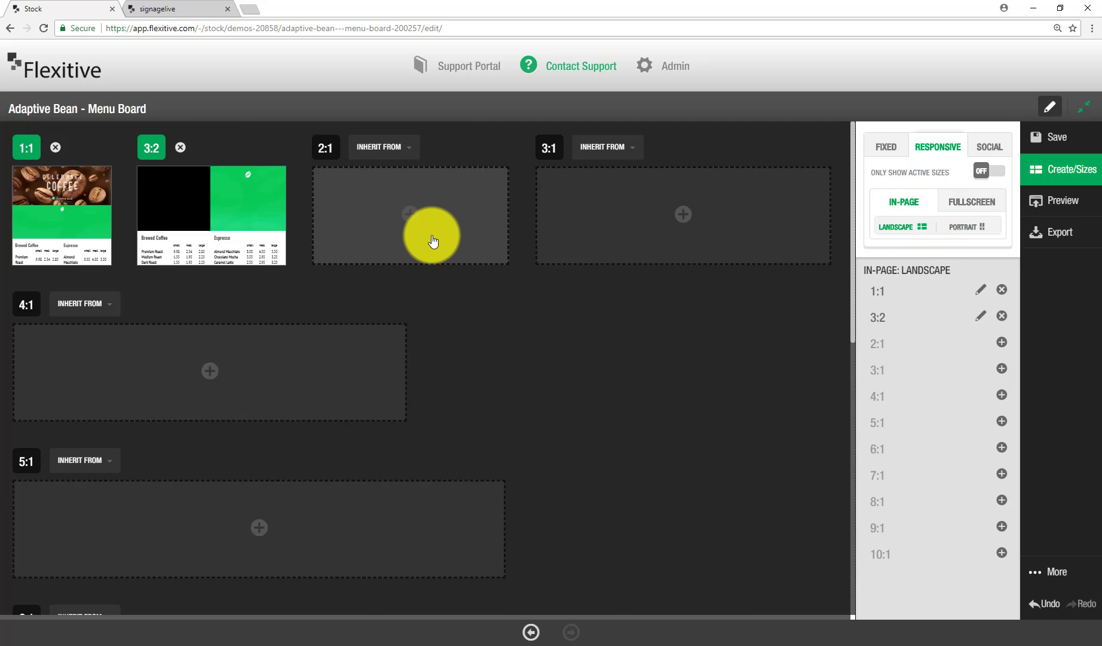
left_click(419, 236)
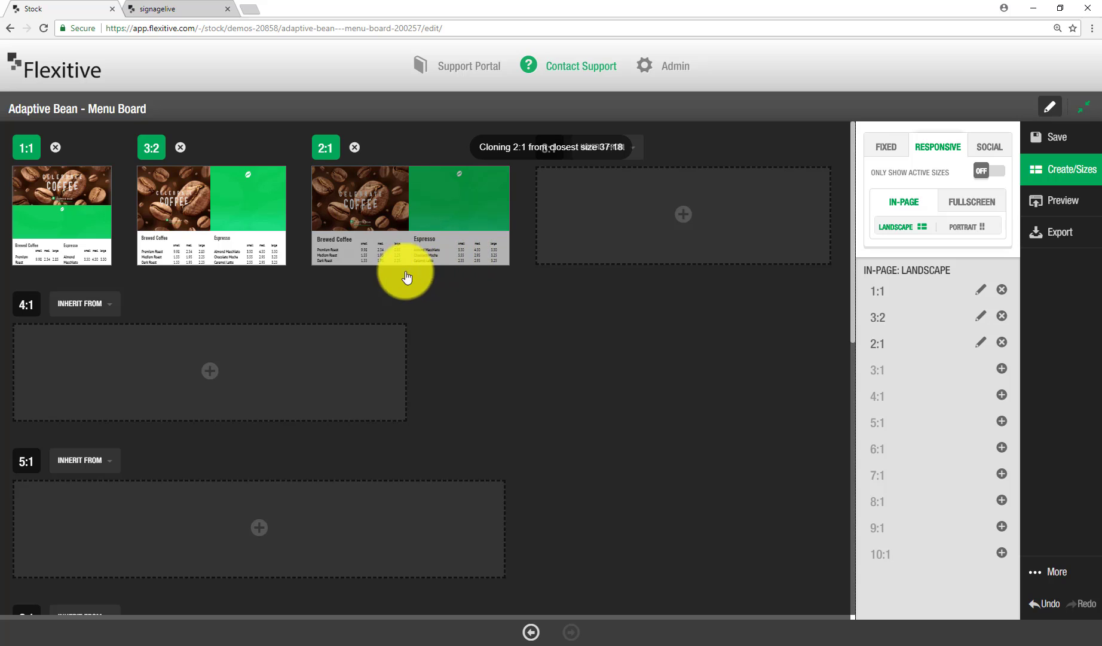
left_click(394, 237)
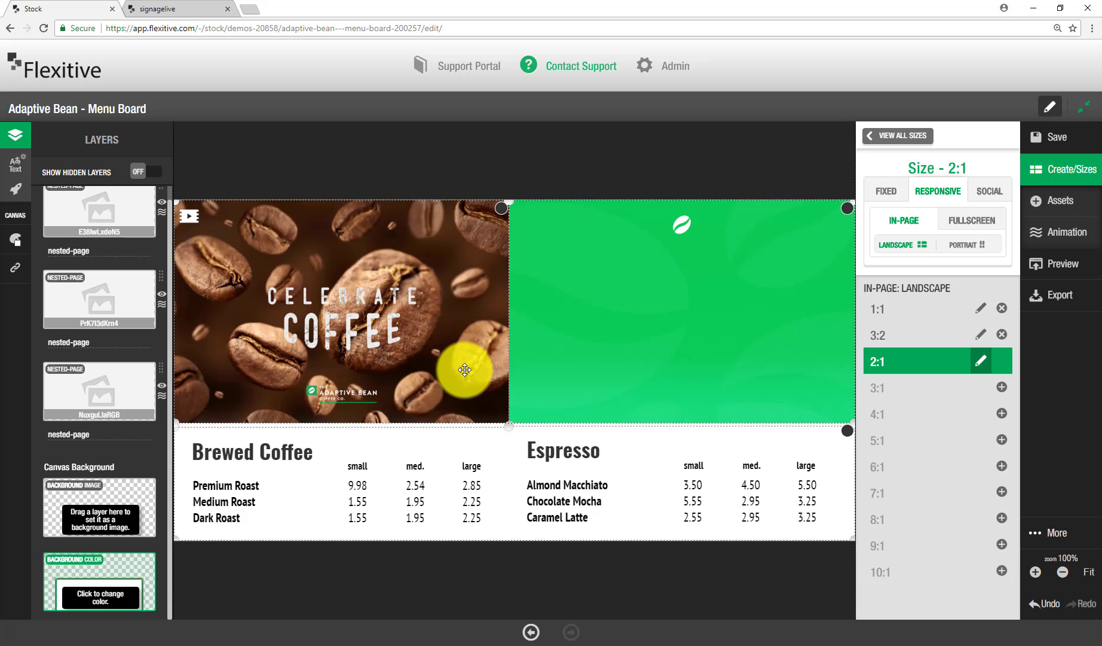
- Lay out the 2:1 version as three columns: narrowed coffee photo, half-width menu, then green panel
left_click_drag(504, 435, 418, 583)
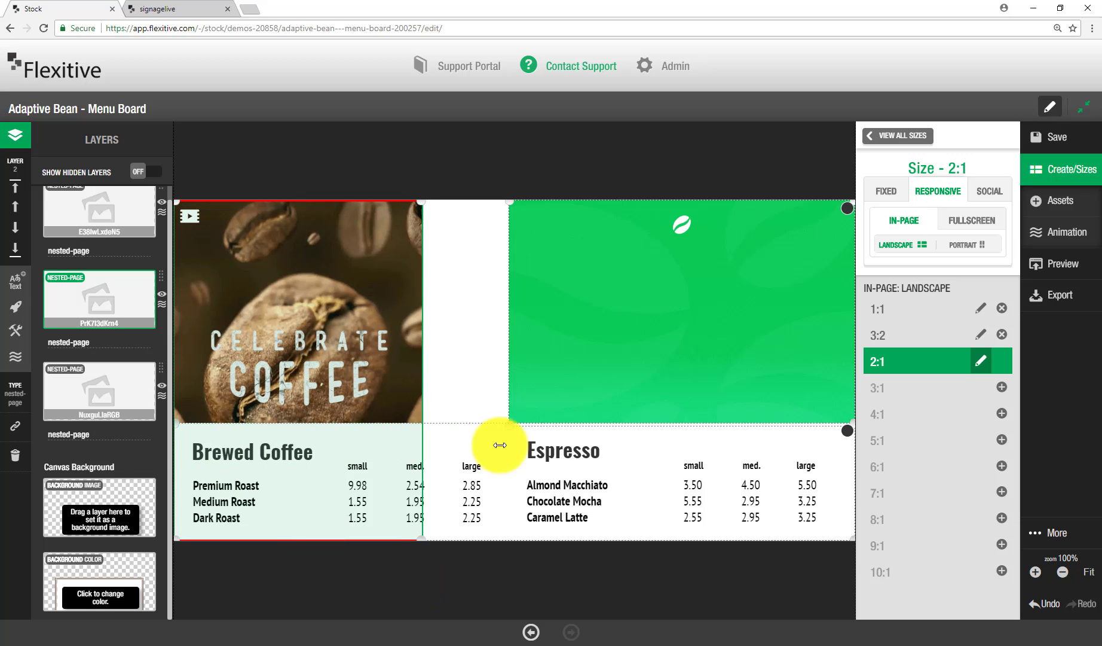
left_click(845, 431)
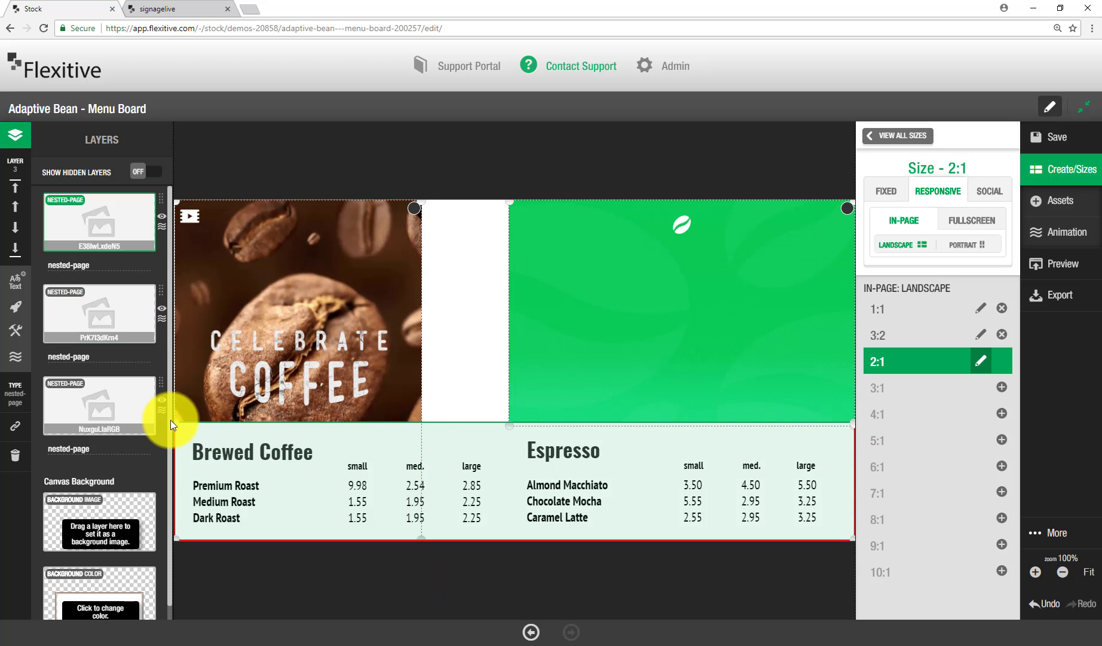
left_click_drag(175, 424, 422, 190)
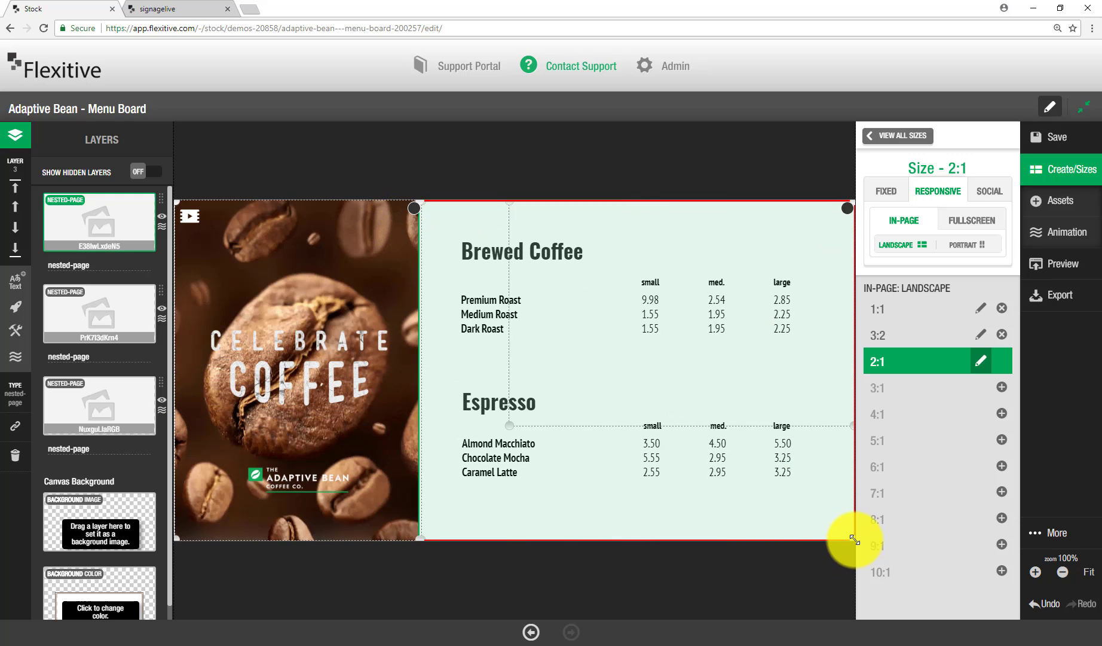
left_click_drag(855, 540, 573, 564)
left_click_drag(669, 368, 574, 549)
left_click(766, 127)
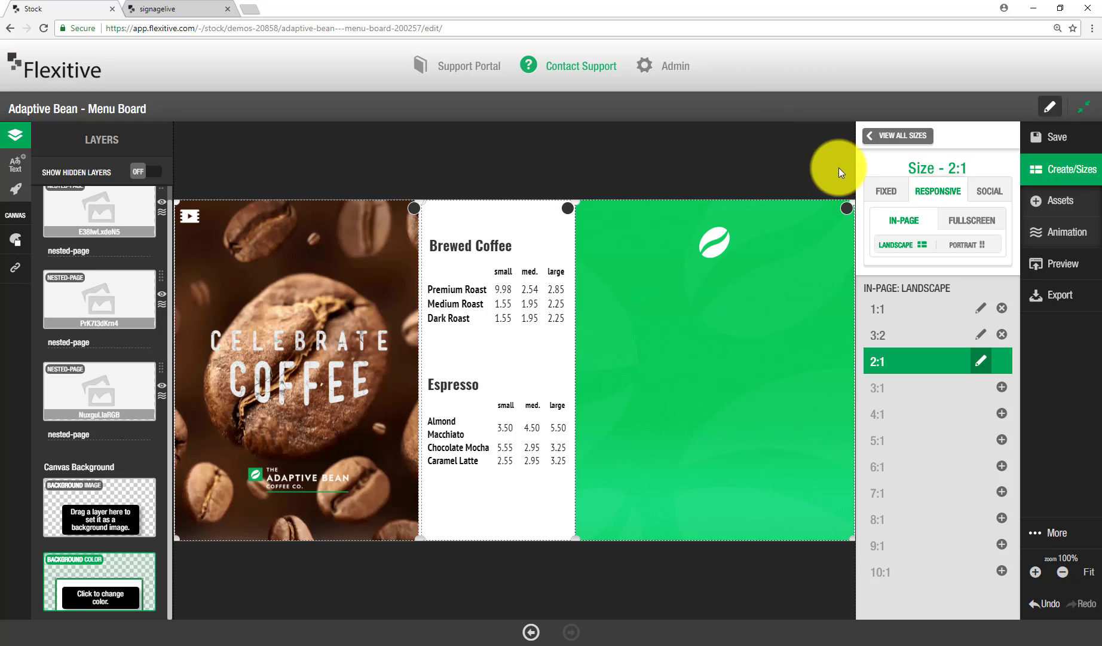
left_click(582, 542)
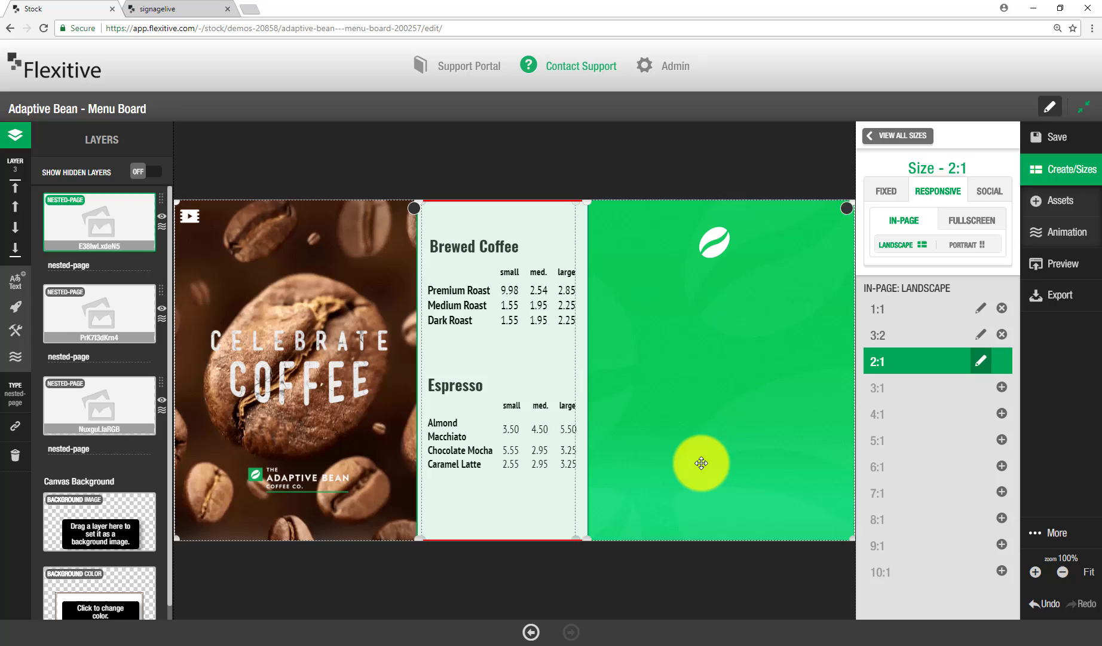
left_click_drag(575, 541, 584, 542)
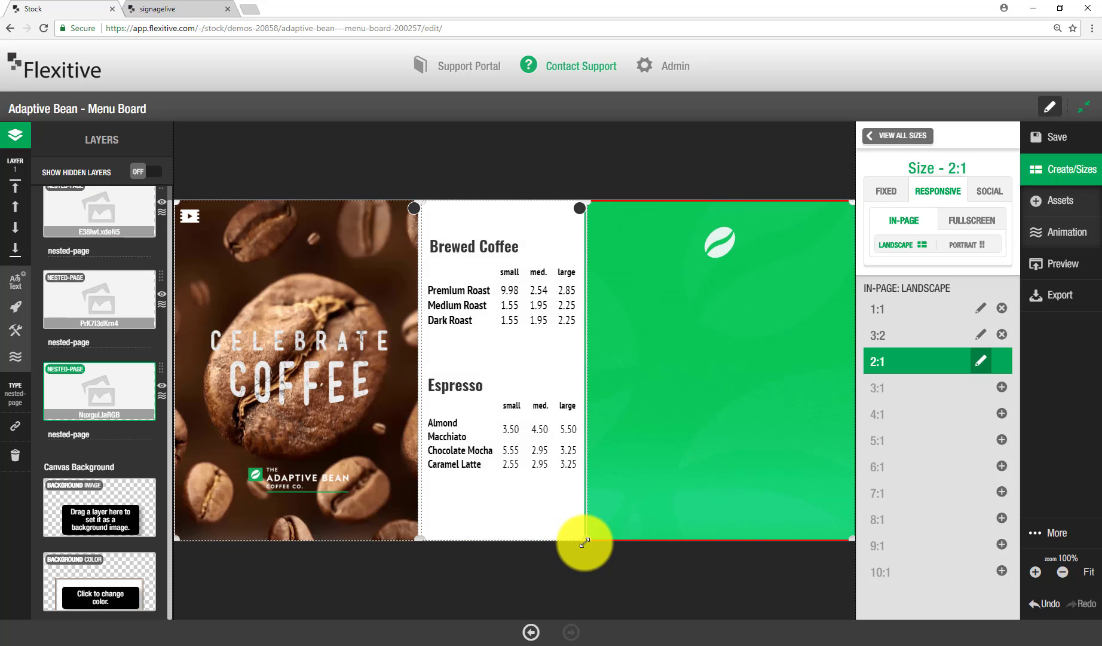
left_click(620, 162)
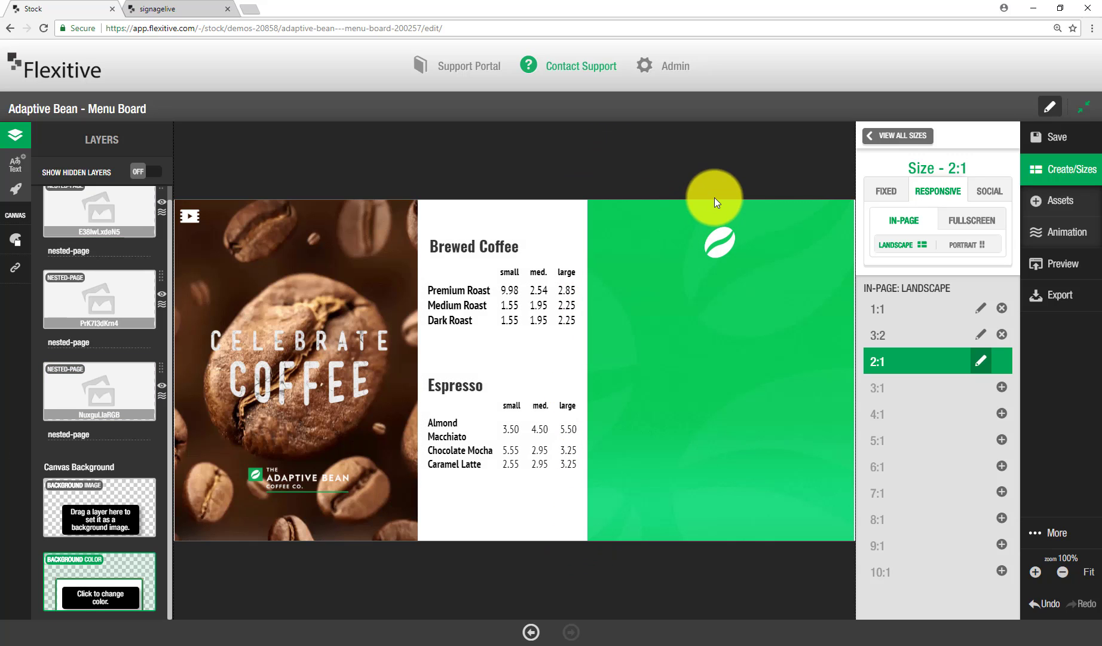
- Create the 3:1, 4:1 and 5:1 in-page landscape sizes from their closest sizes
left_click(903, 137)
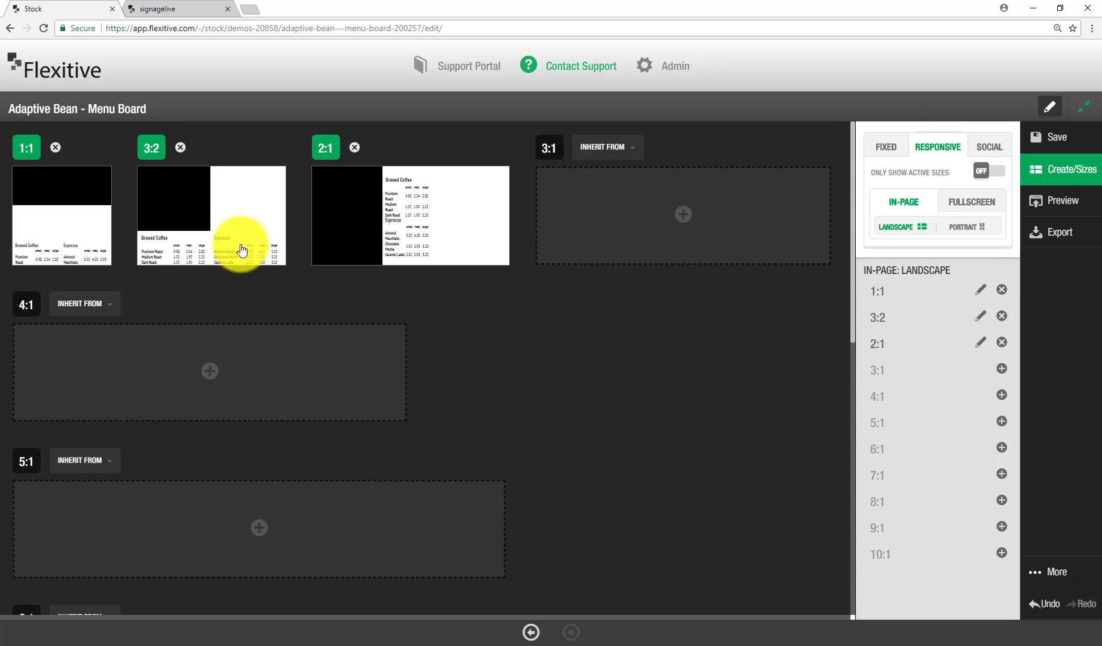
left_click(669, 215)
left_click(281, 404)
scroll(322, 386, "down", 3)
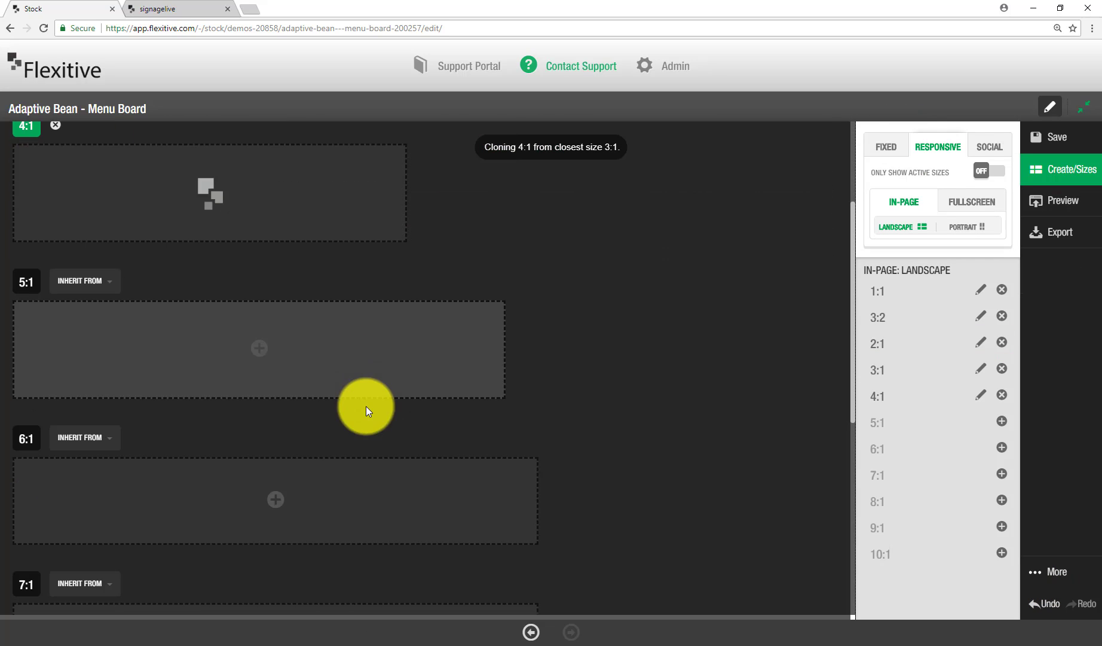
left_click(355, 346)
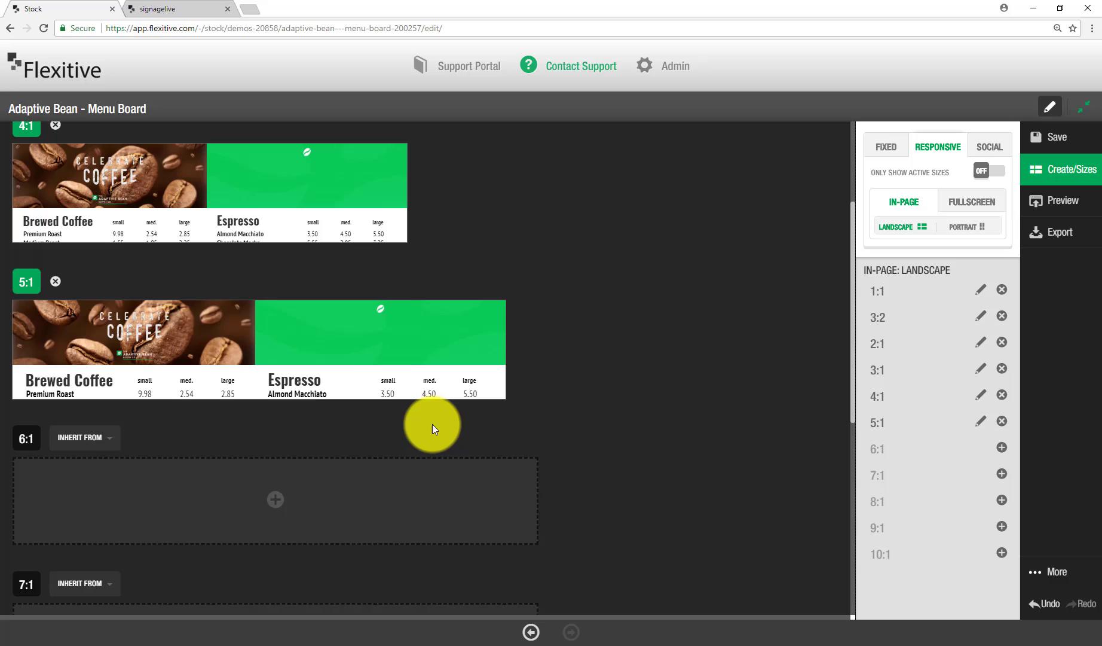
scroll(239, 319, "up", 3)
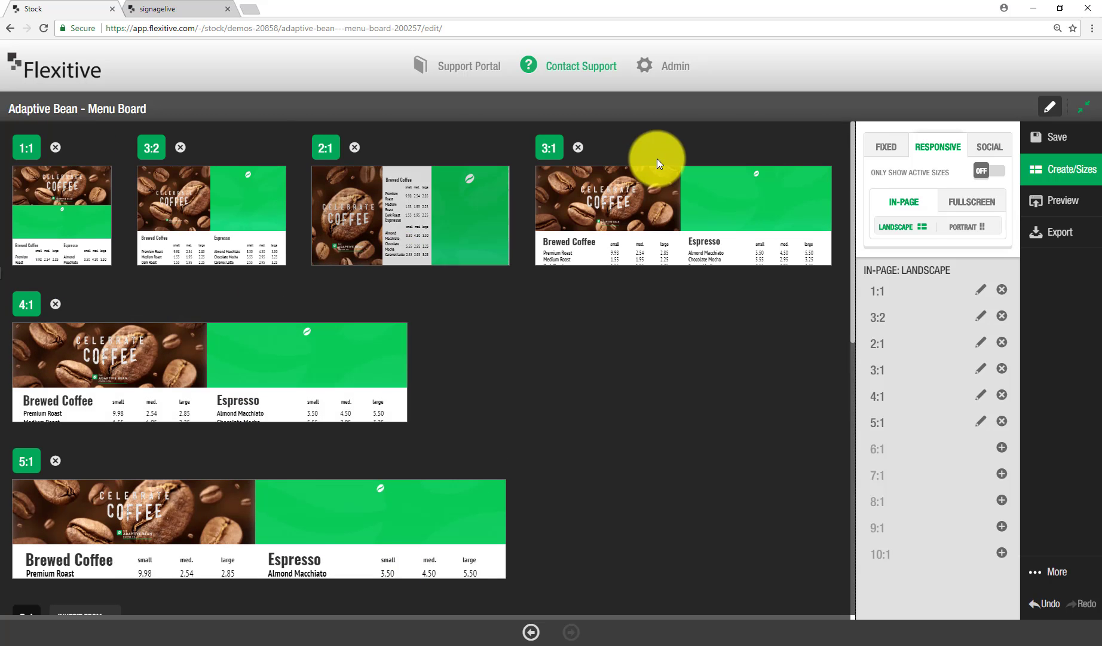
- Delete the 4:1 and 3:1 sizes and re-create both inheriting from 2:1
left_click(56, 305)
left_click(578, 147)
left_click(607, 147)
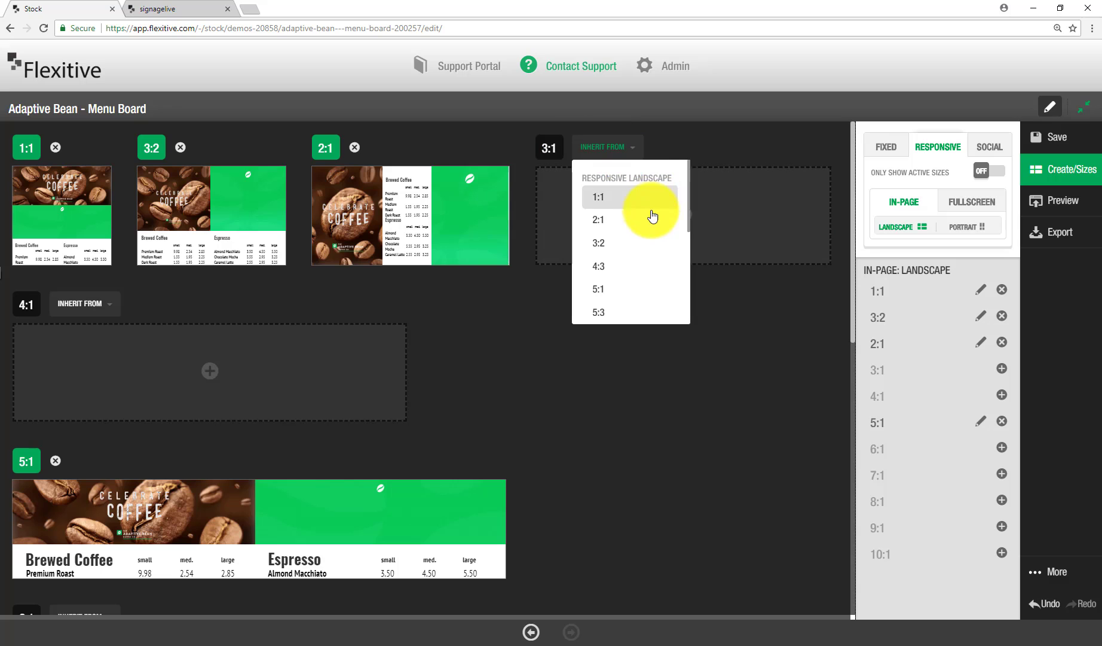
left_click(641, 220)
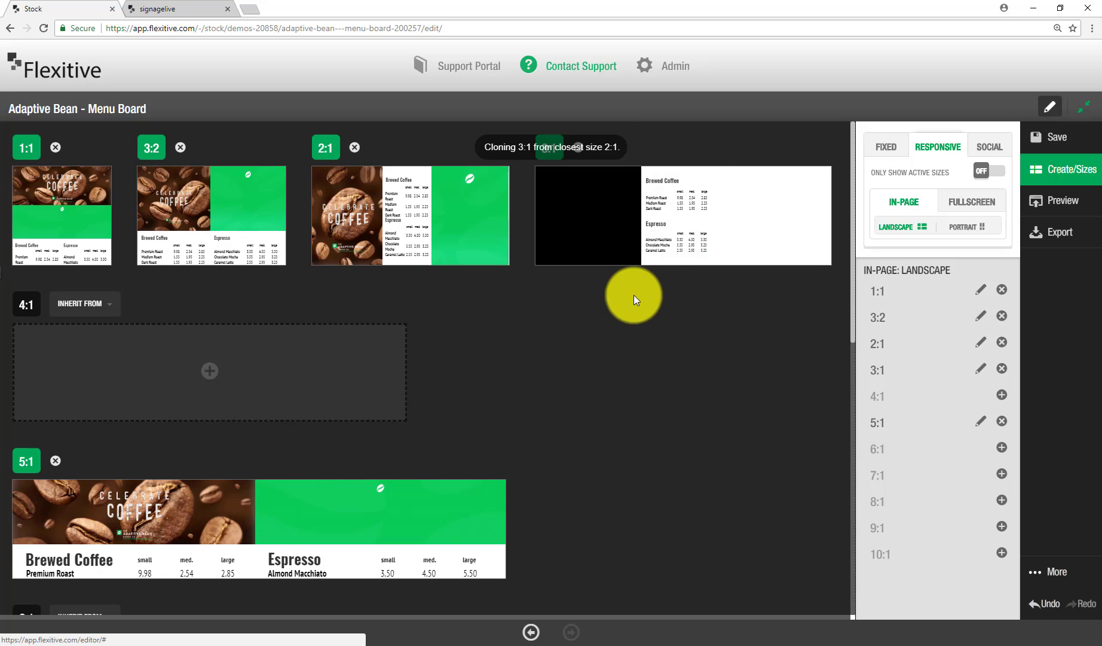
left_click(81, 313)
left_click(94, 377)
- Re-create the 5:1 size from 4:1 and add the 6:1 size from 5:1
scroll(76, 374, "down", 2)
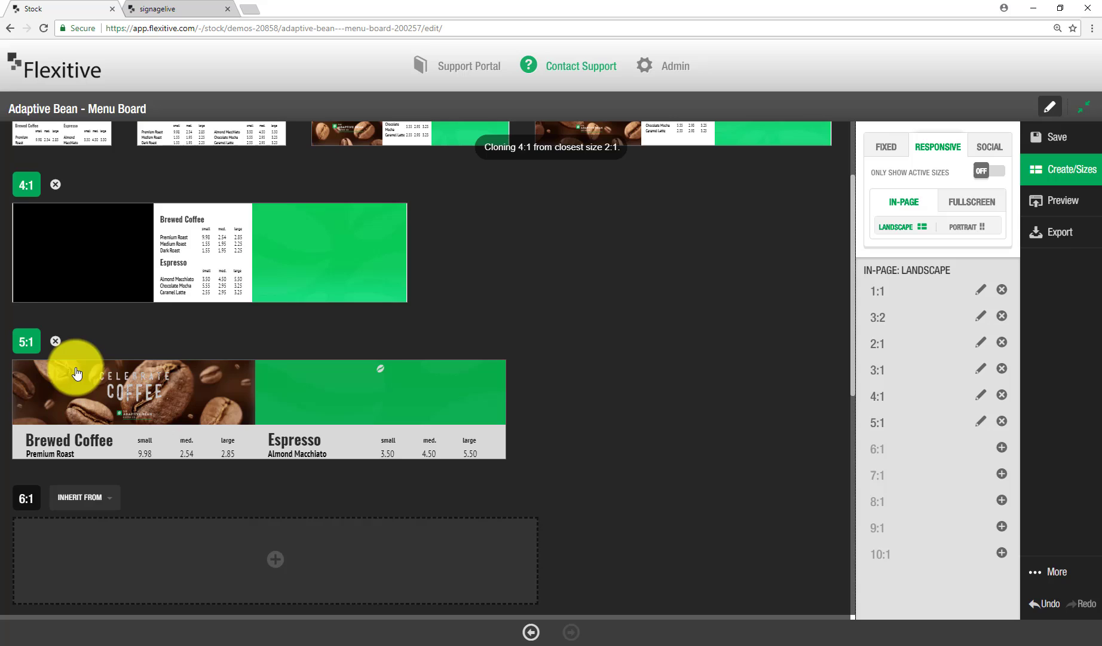
left_click(56, 341)
left_click(259, 409)
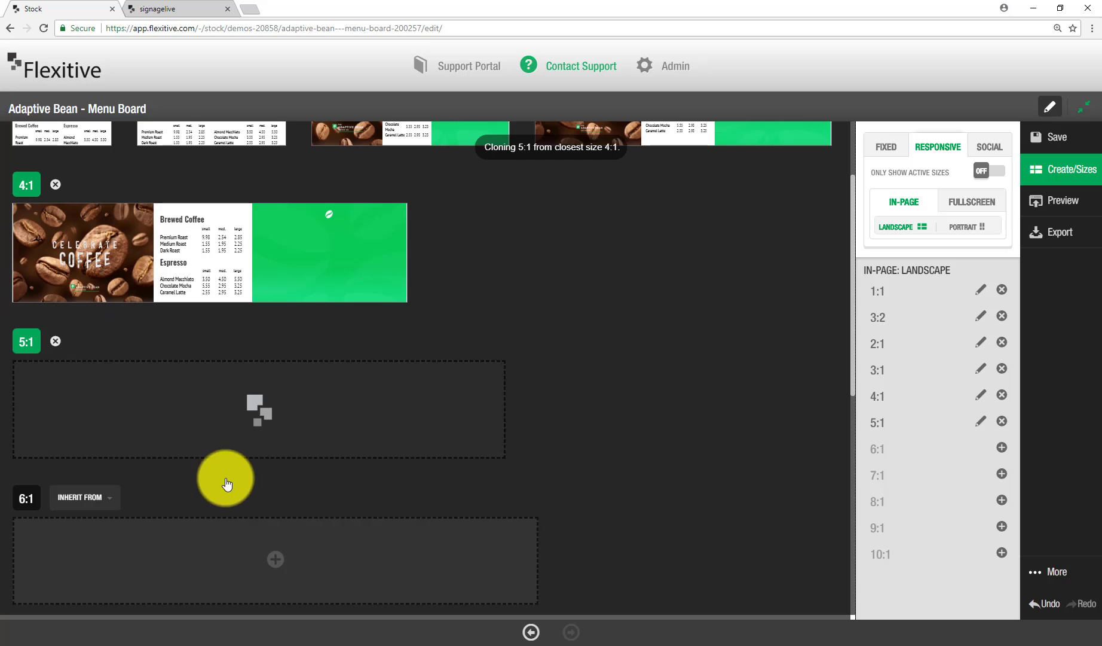
scroll(256, 468, "down", 4)
left_click(283, 360)
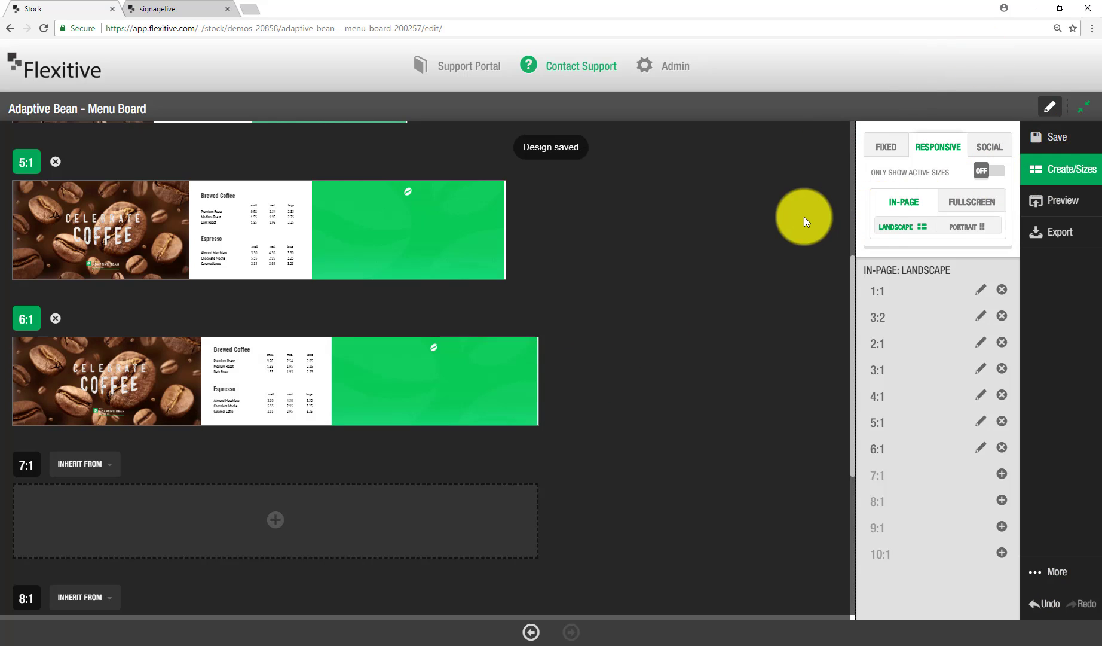
- Open the Preview settings and launch the All Active Breakpoints preview in a standalone window
left_click(1053, 200)
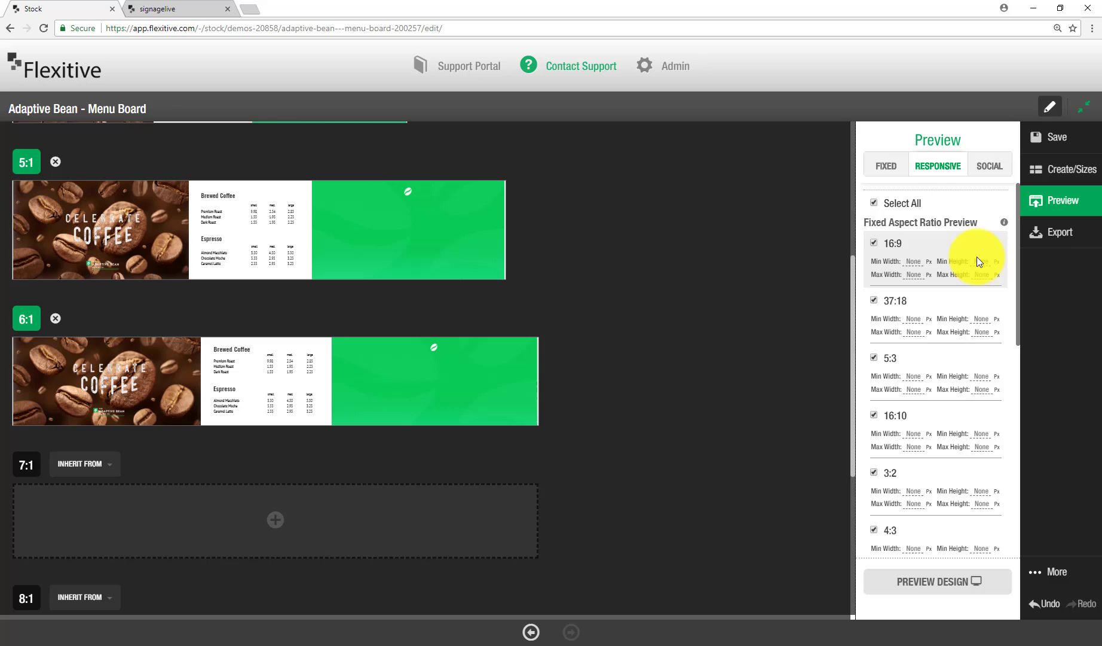
scroll(955, 362, "down", 3)
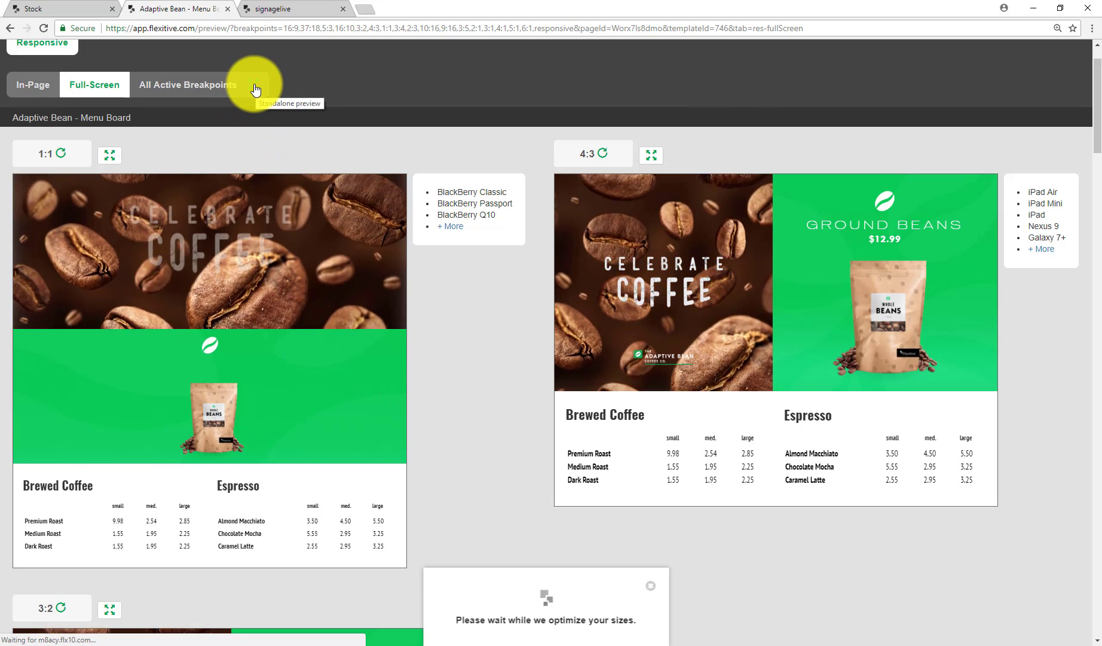
left_click(254, 91)
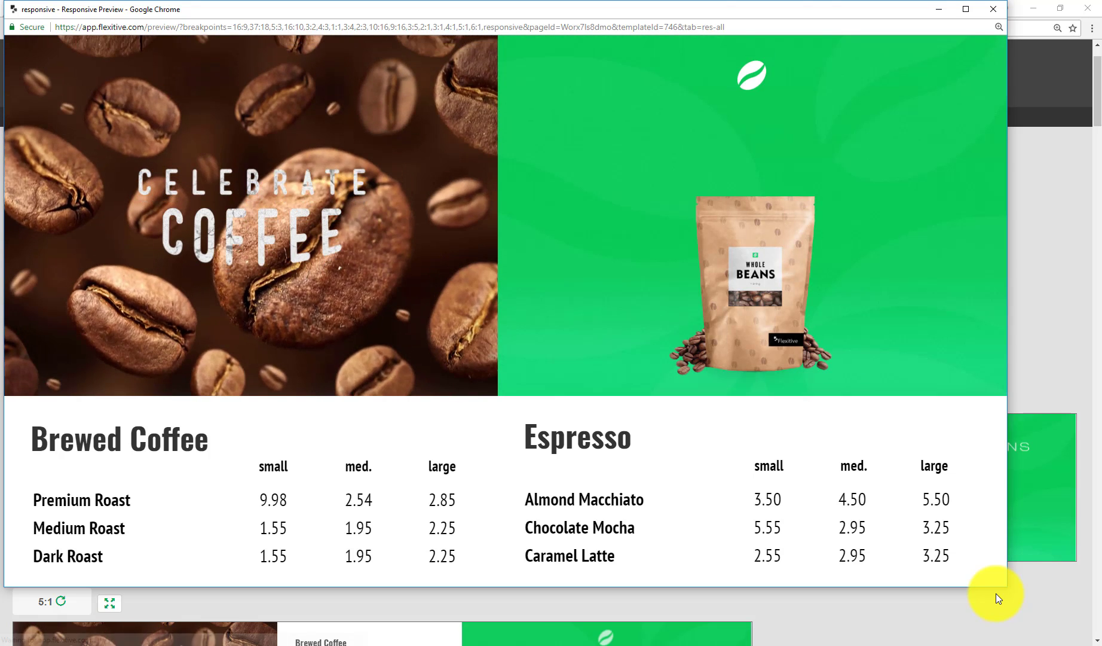
- Narrow the standalone preview slightly and close the leftover preview page tab
left_click_drag(1006, 591, 957, 598)
left_click(1030, 164)
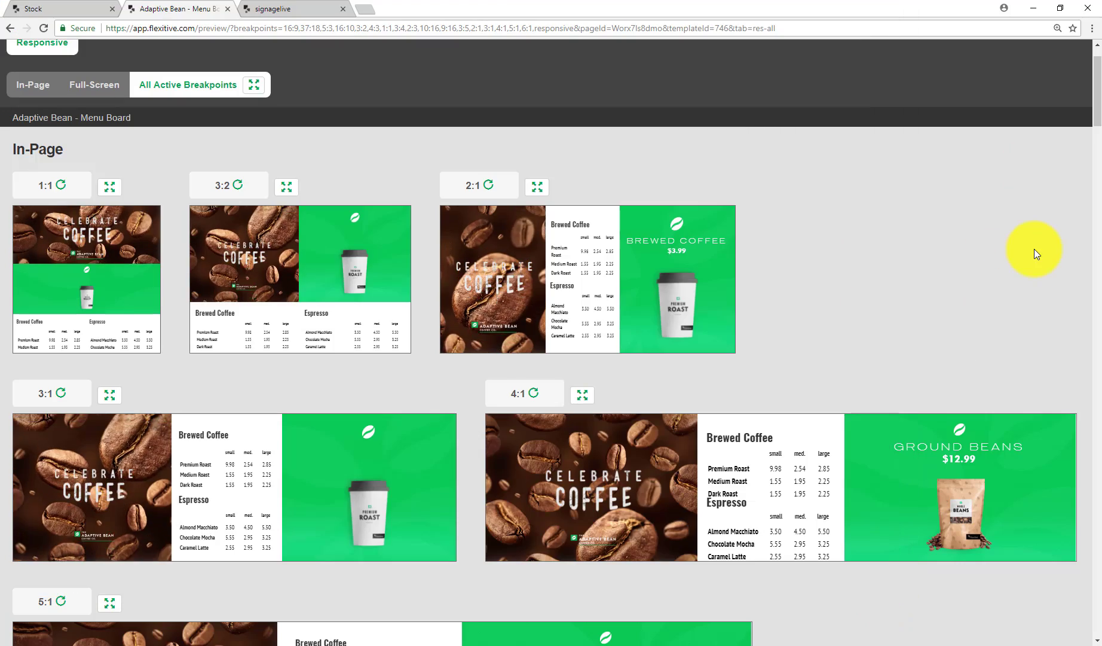
key("ctrl+w")
- Resize the standalone preview to watch the menu board adapt, then close it with Ctrl+W
key("alt+Tab")
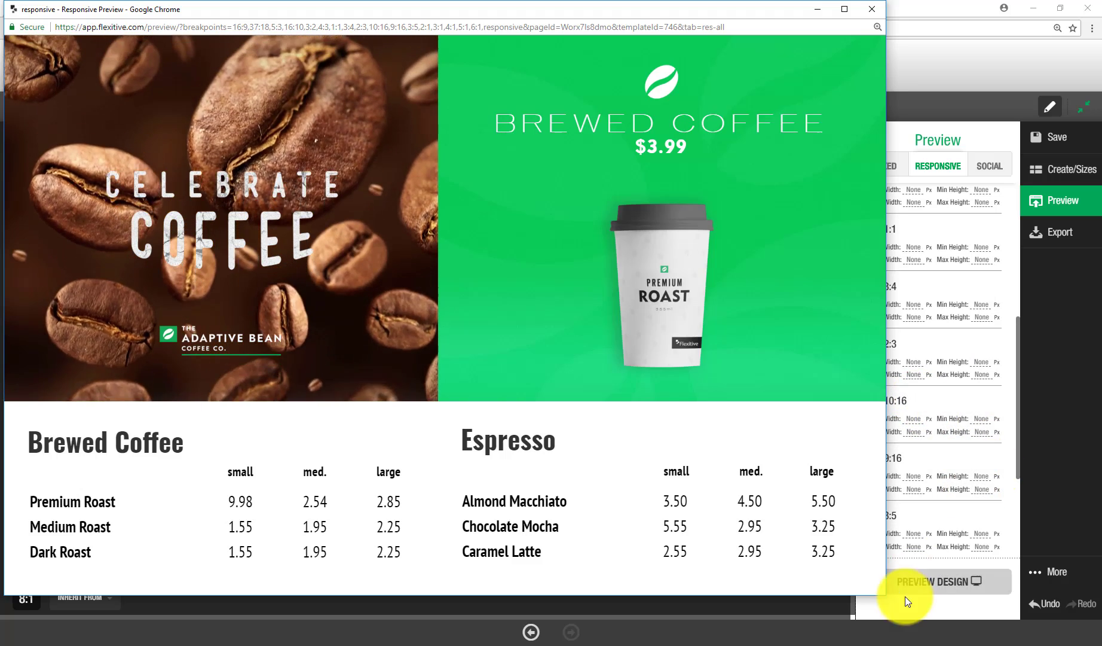
left_click_drag(886, 596, 1005, 622)
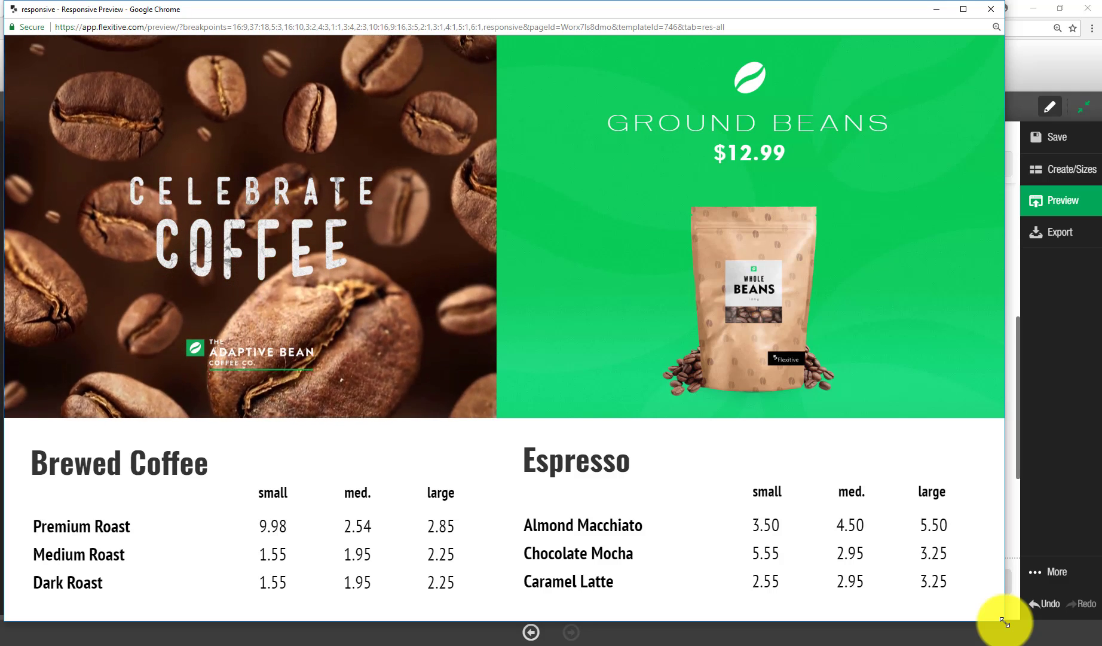
key("ctrl+w")
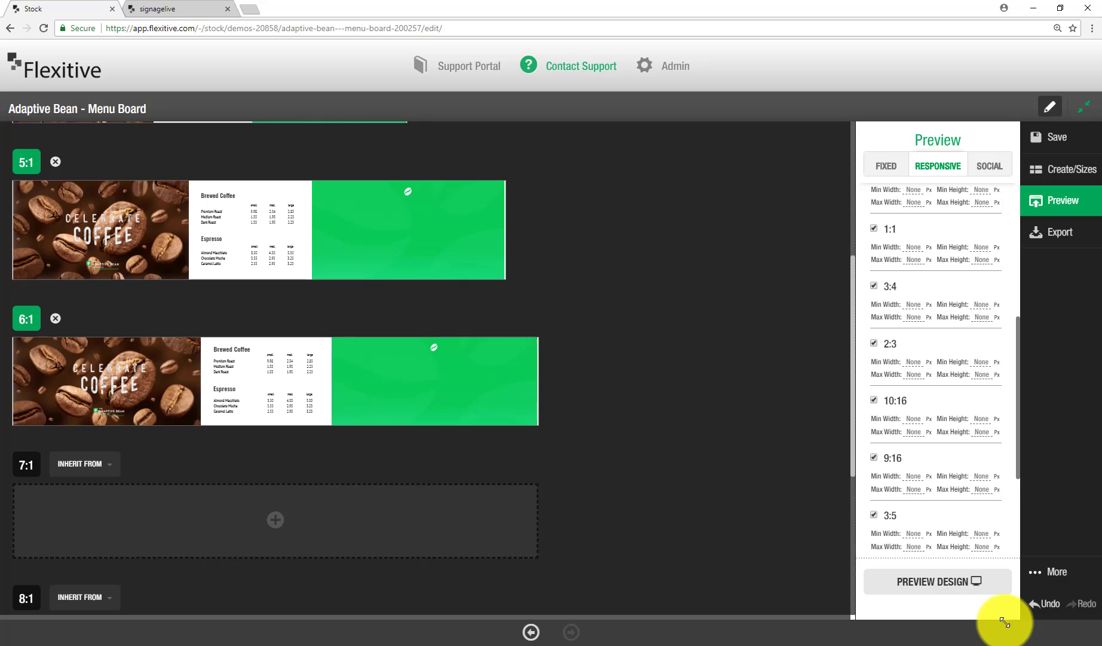
left_click(571, 66)
left_click(580, 196)
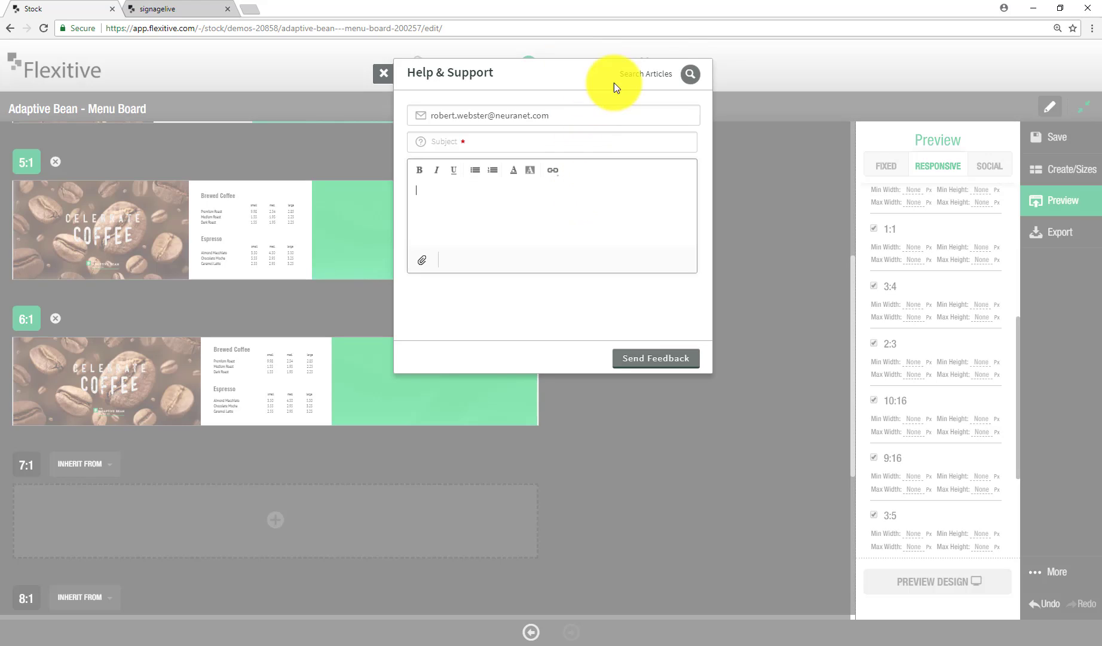
left_click(690, 73)
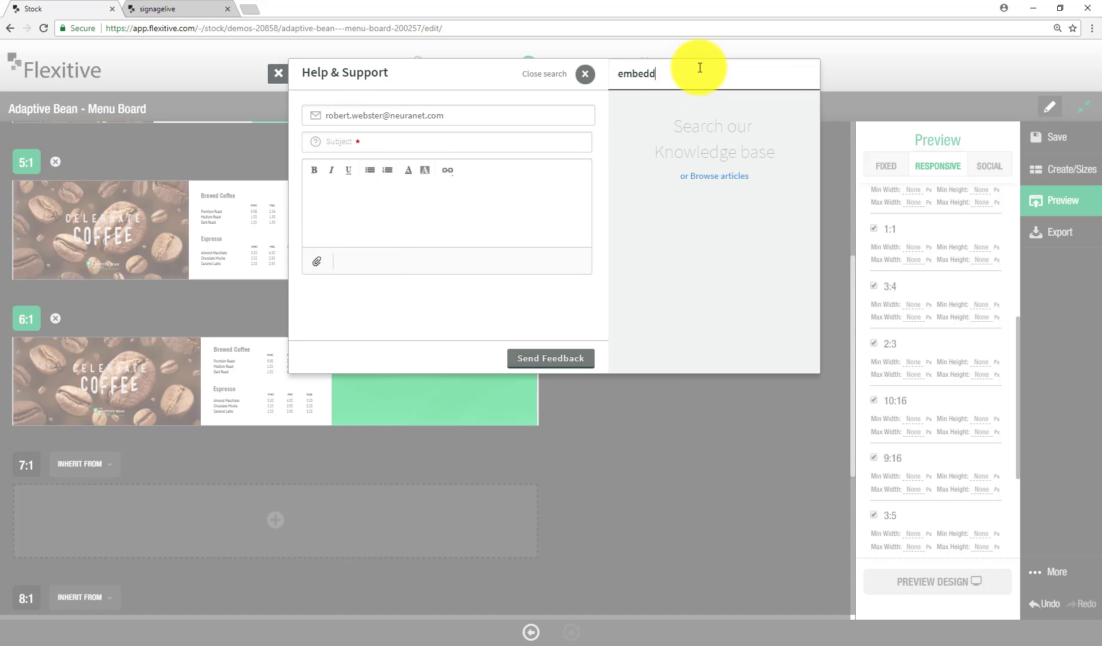
type("embedded pages")
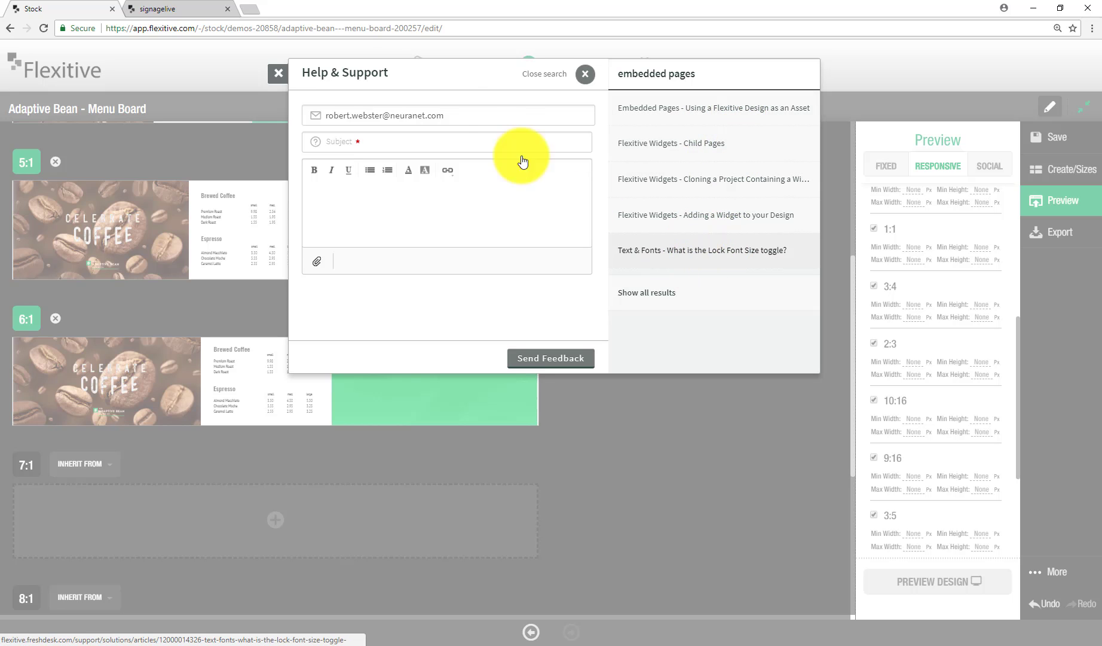
left_click(279, 76)
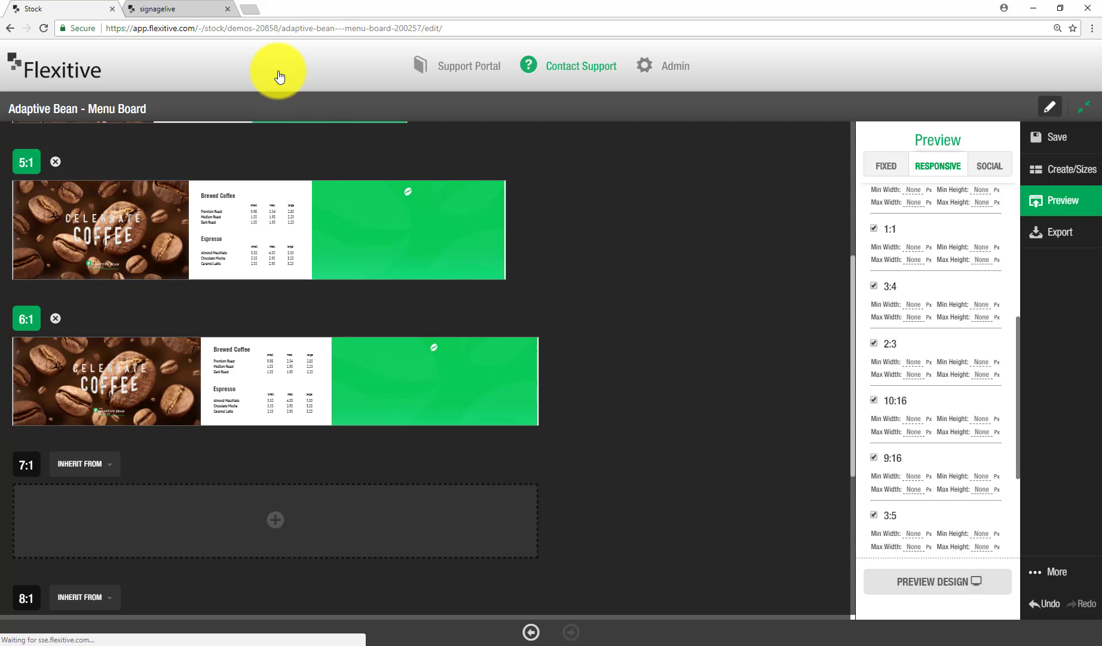